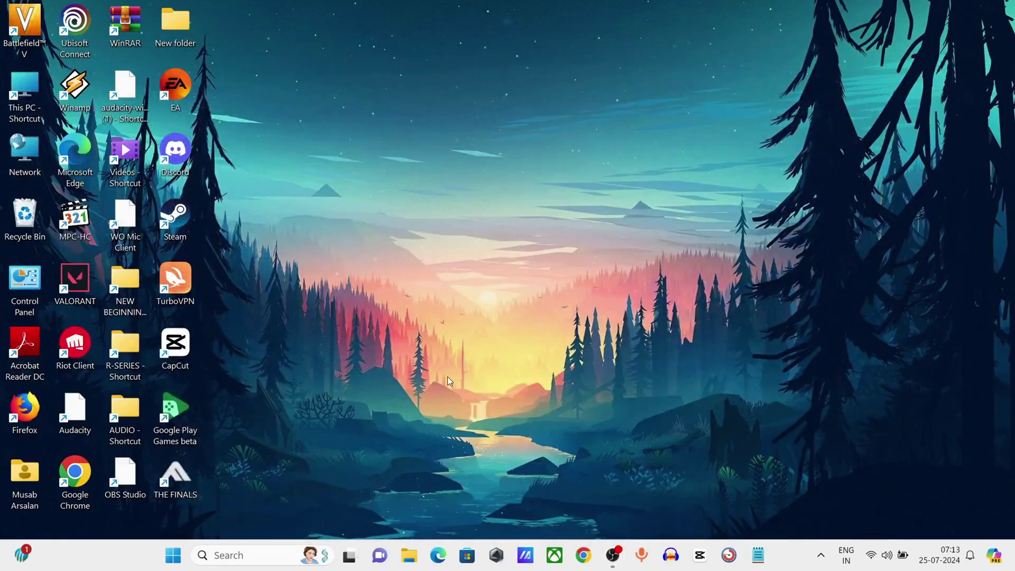
- Search 'check for updates', reach the Windows Update page and run Check for updates
{"action": "left_click", "coordinate": [242, 556]}
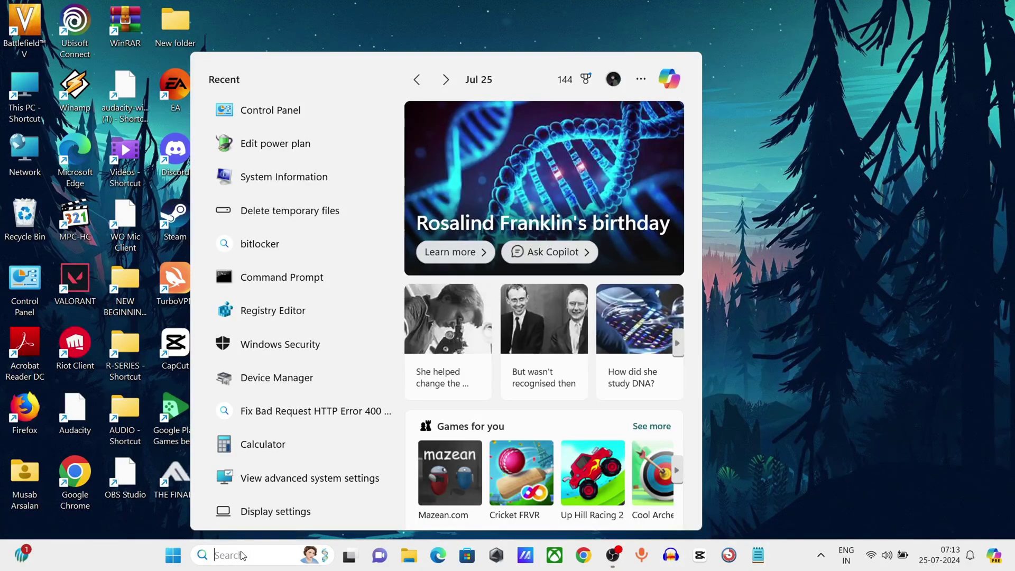
{"action": "type", "text": "check"}
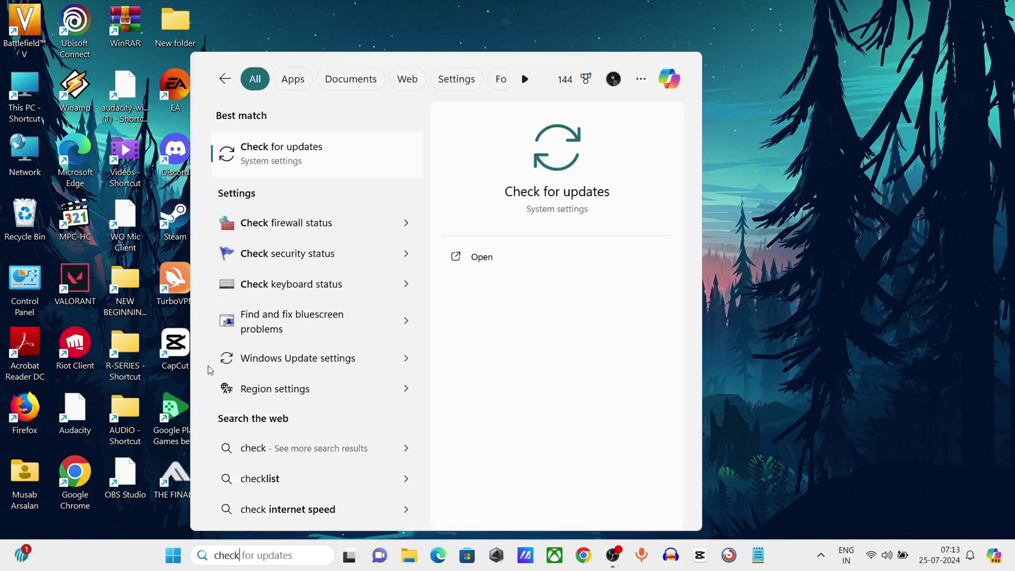
{"action": "left_click", "coordinate": [319, 163]}
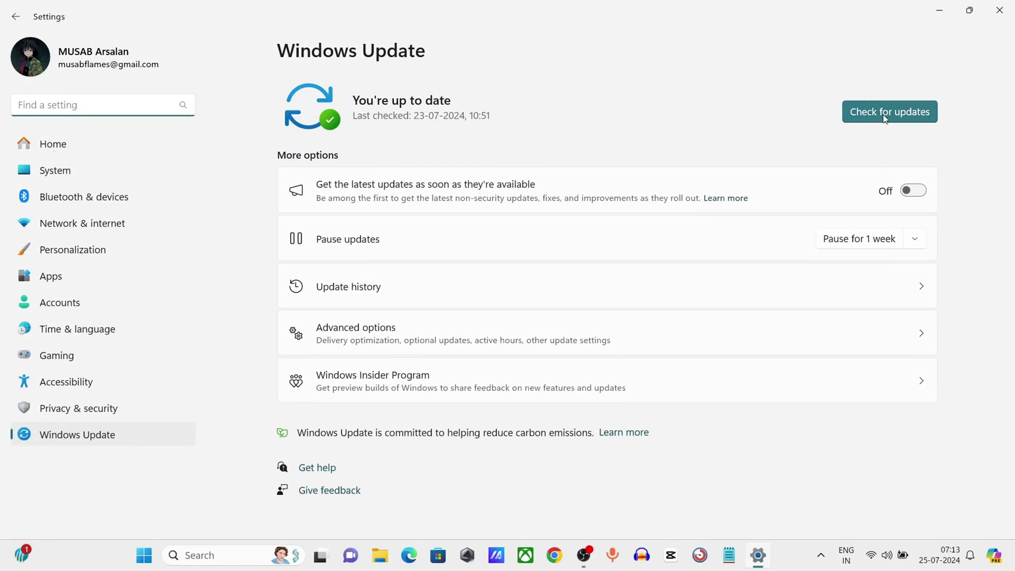
{"action": "left_click", "coordinate": [885, 116]}
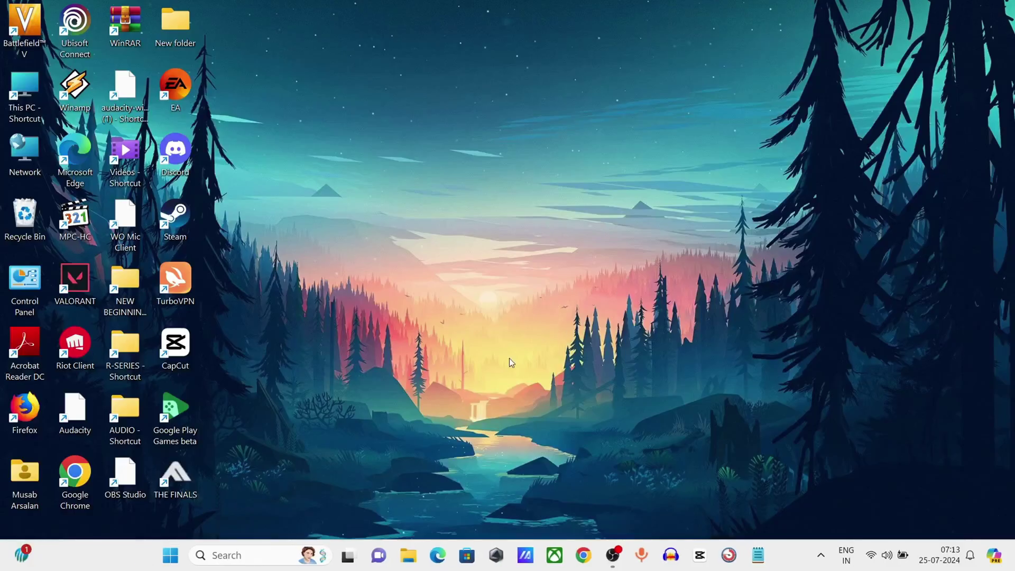
- Launch Task Manager from the taskbar and end the GameSDK (32 bit) process
{"action": "right_click", "coordinate": [769, 543]}
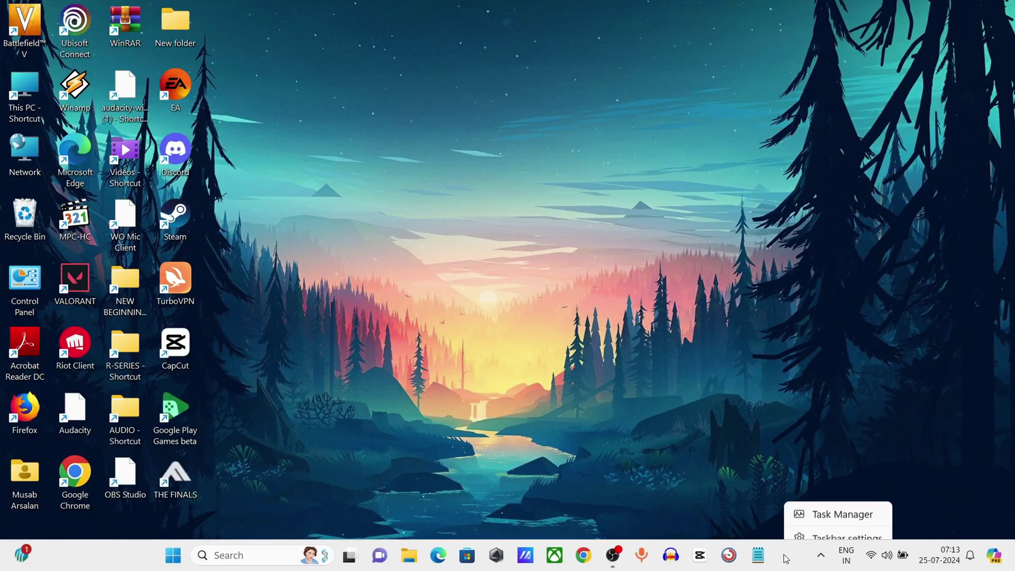
{"action": "left_click", "coordinate": [826, 504]}
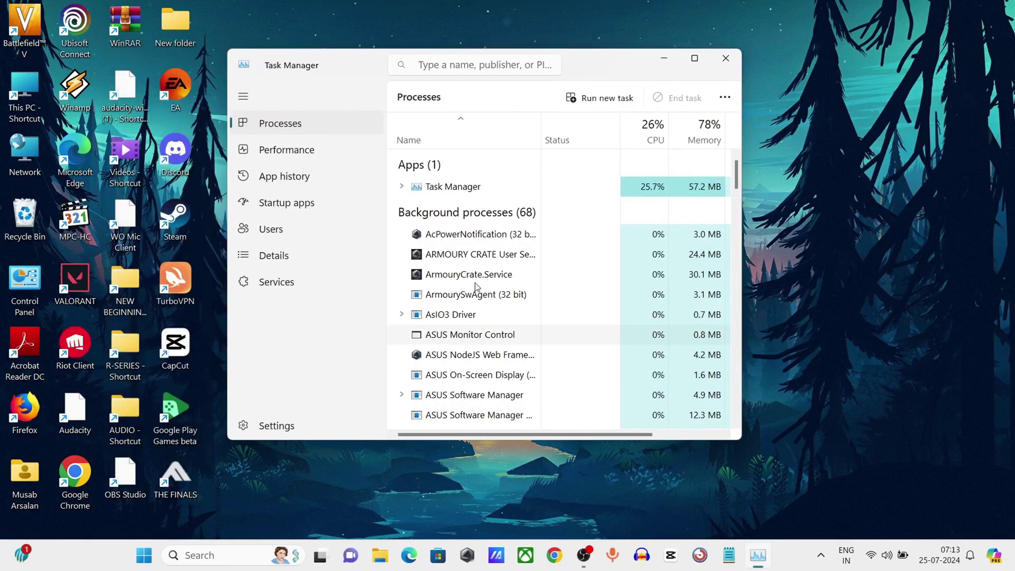
{"action": "scroll", "coordinate": [426, 351], "scroll_direction": "down", "scroll_amount": 1}
{"action": "scroll", "coordinate": [426, 352], "scroll_direction": "down", "scroll_amount": 2}
{"action": "scroll", "coordinate": [426, 352], "scroll_direction": "down", "scroll_amount": 1}
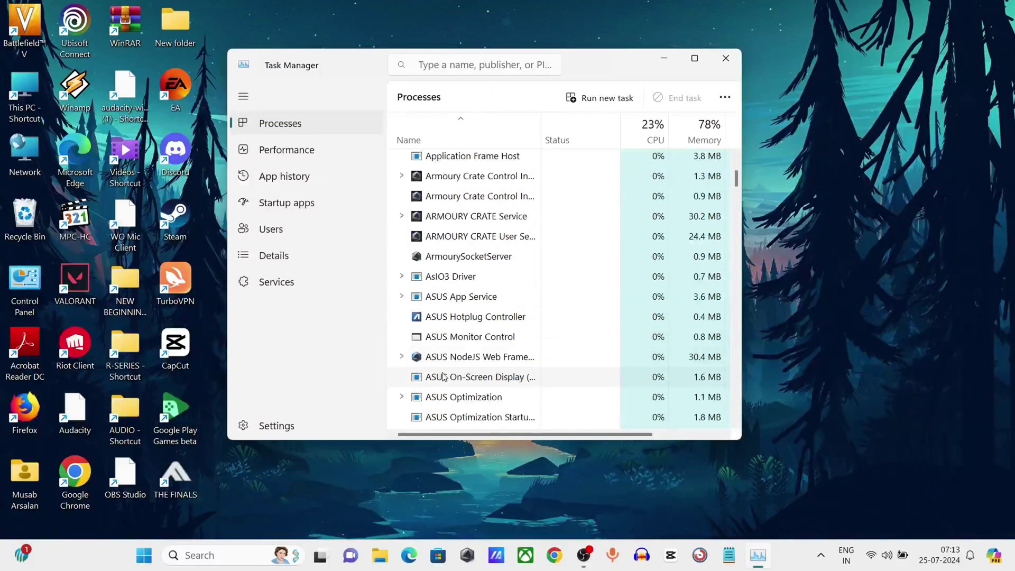
{"action": "scroll", "coordinate": [426, 352], "scroll_direction": "down", "scroll_amount": 1}
{"action": "scroll", "coordinate": [426, 351], "scroll_direction": "down", "scroll_amount": 2}
{"action": "scroll", "coordinate": [488, 336], "scroll_direction": "down", "scroll_amount": 1}
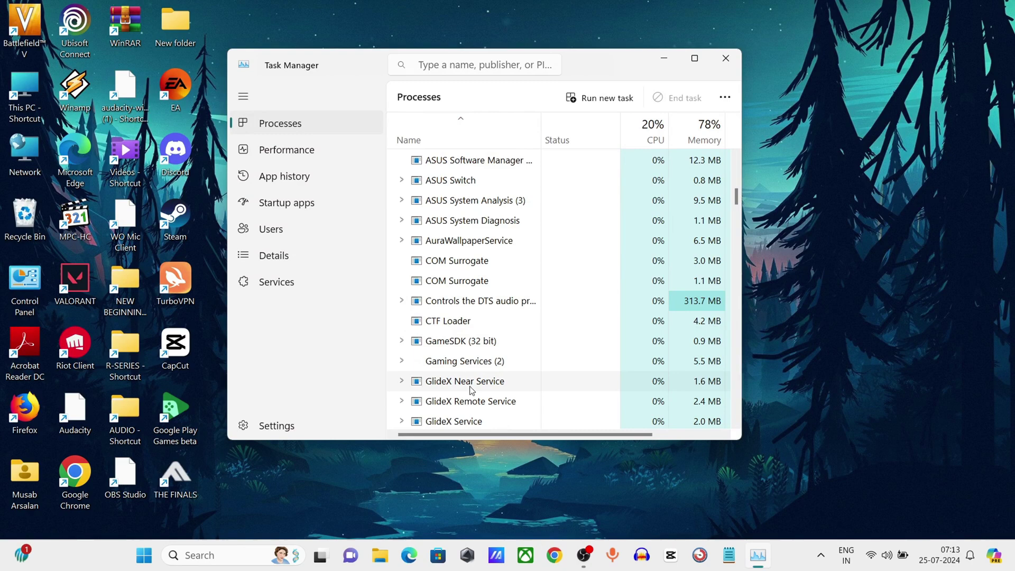
{"action": "right_click", "coordinate": [456, 342]}
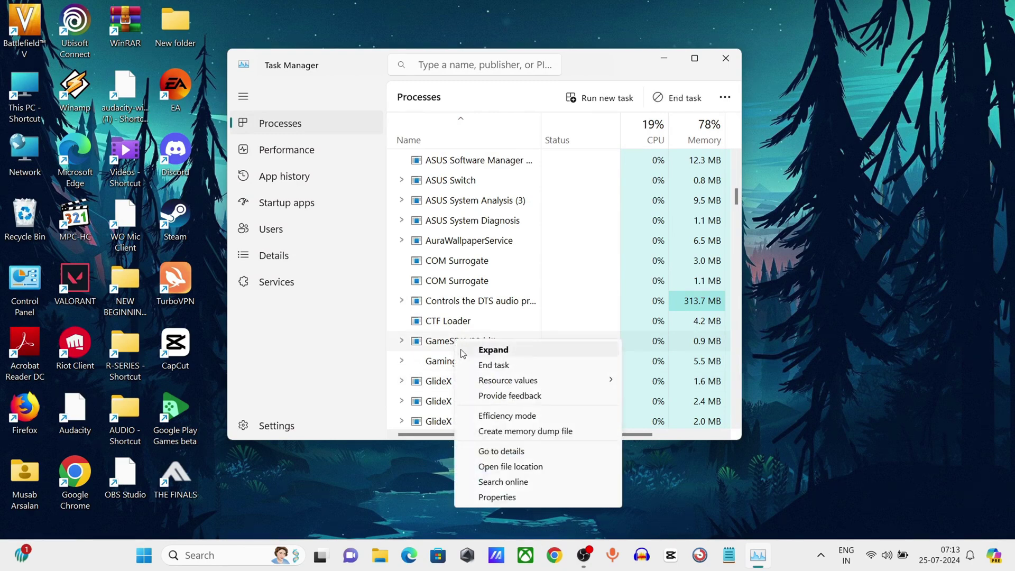
{"action": "left_click", "coordinate": [485, 365]}
{"action": "scroll", "coordinate": [435, 388], "scroll_direction": "down", "scroll_amount": 1}
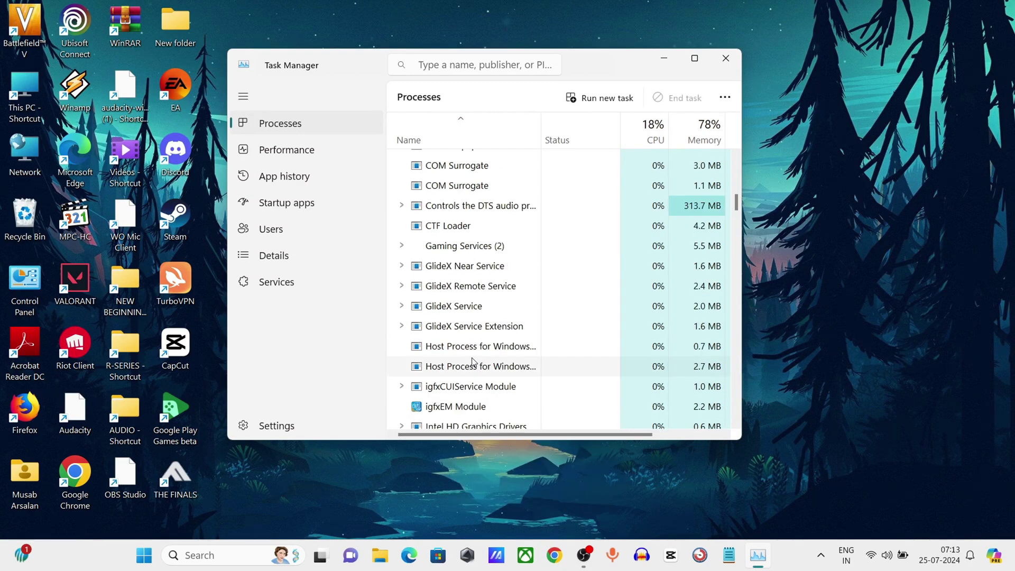
{"action": "scroll", "coordinate": [436, 388], "scroll_direction": "down", "scroll_amount": 1}
{"action": "scroll", "coordinate": [482, 302], "scroll_direction": "up", "scroll_amount": 1}
{"action": "scroll", "coordinate": [492, 293], "scroll_direction": "up", "scroll_amount": 1}
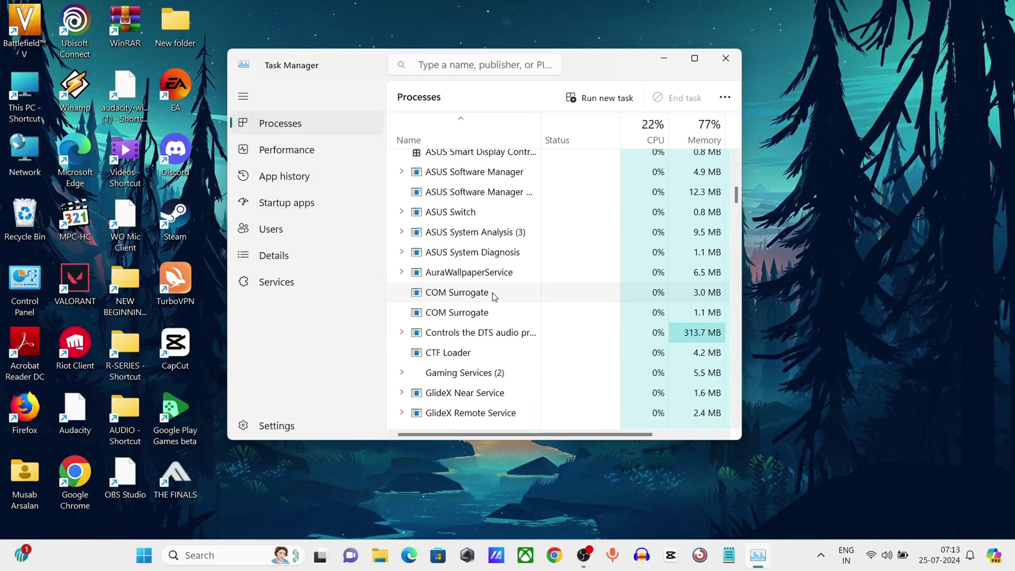
{"action": "scroll", "coordinate": [435, 202], "scroll_direction": "up", "scroll_amount": 1}
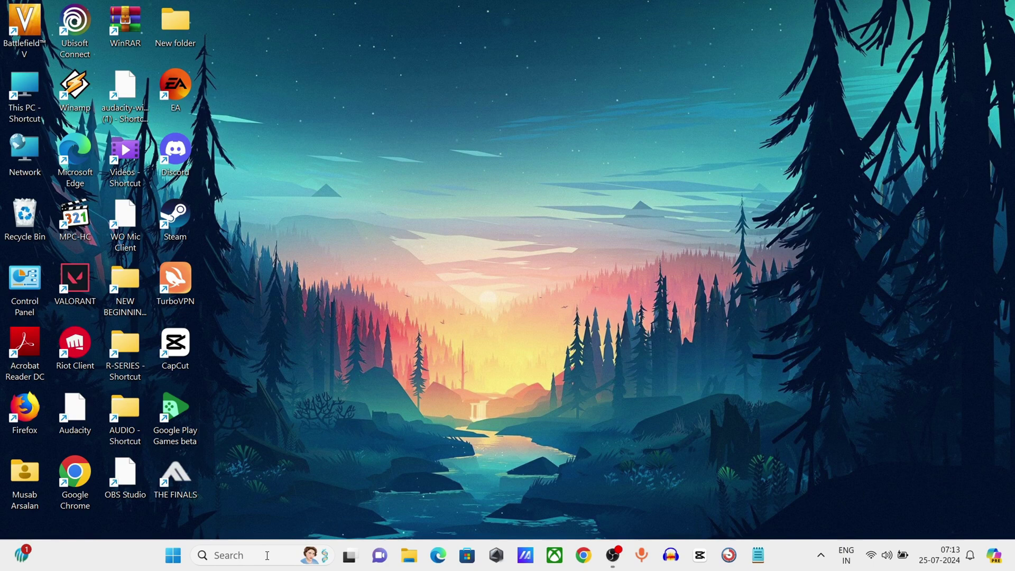
- Search 'geforce', launch GeForce Experience and maximize its window
{"action": "left_click", "coordinate": [267, 555]}
{"action": "type", "text": "gef"}
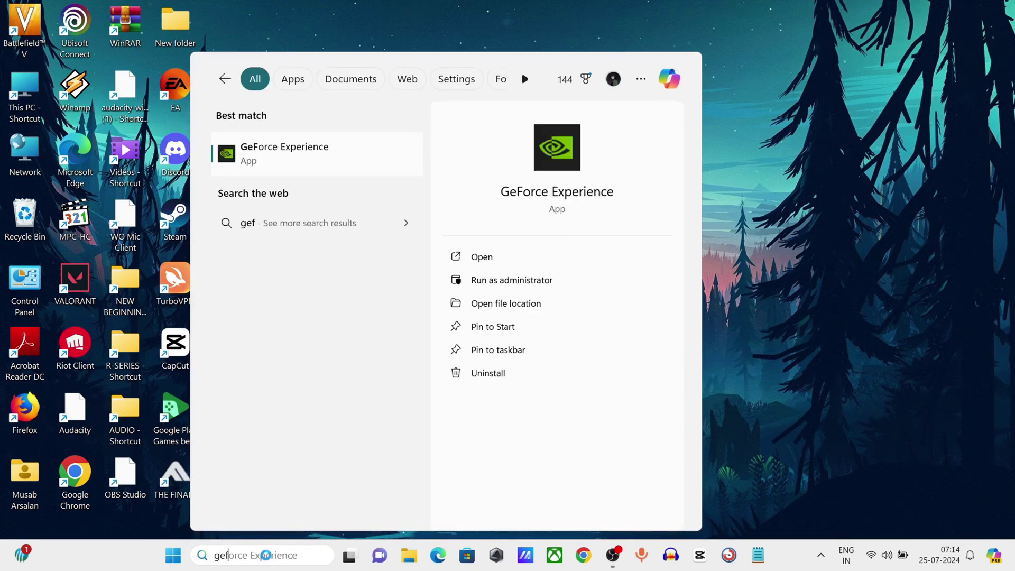
{"action": "type", "text": "orce"}
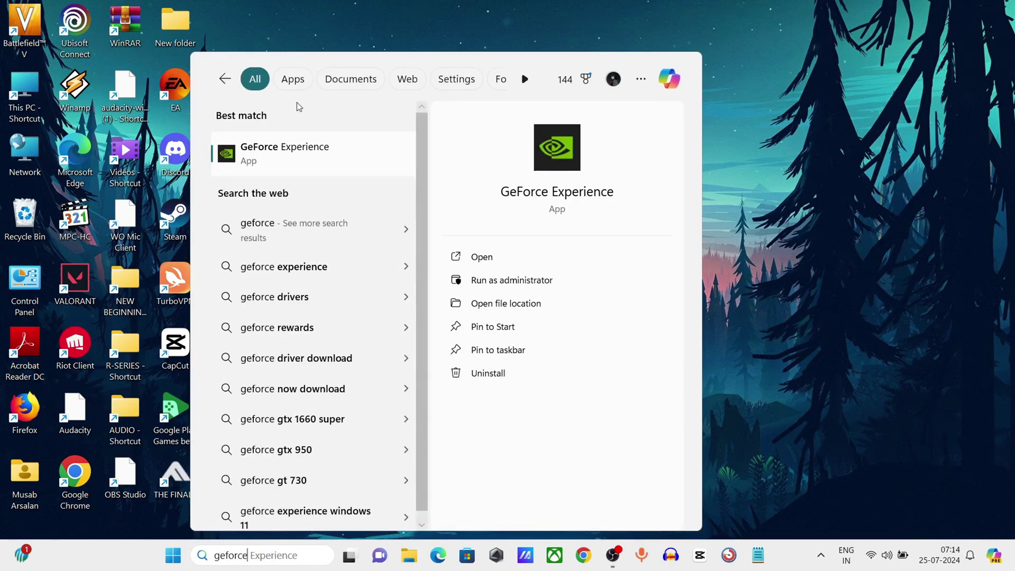
{"action": "left_click", "coordinate": [308, 156]}
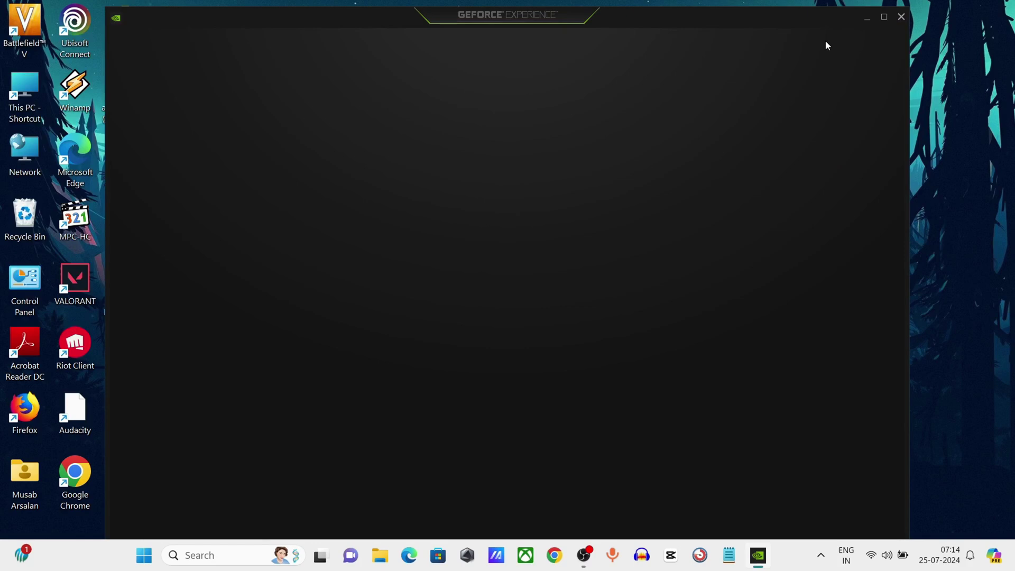
{"action": "left_click", "coordinate": [885, 18]}
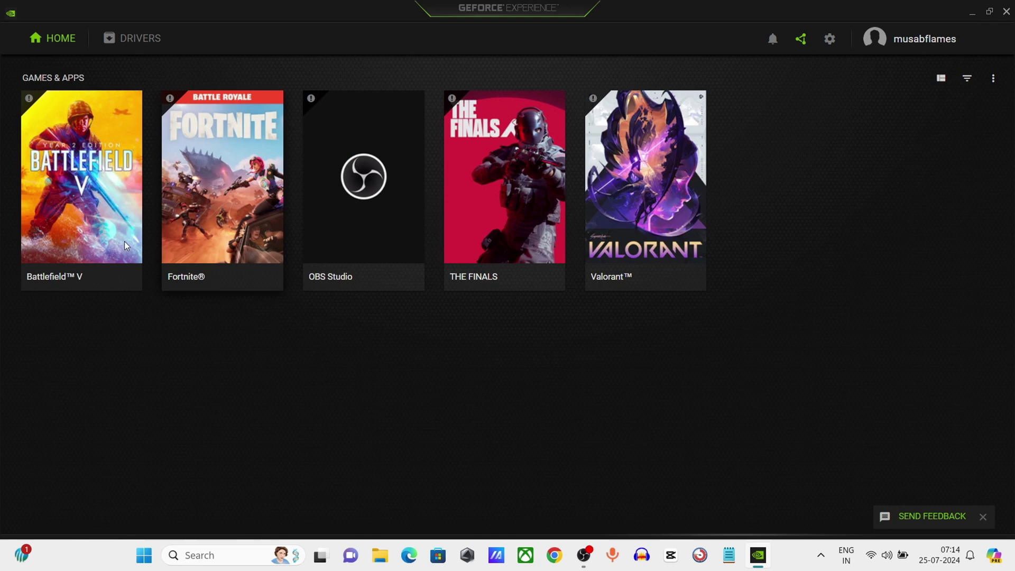
- On the Drivers page, check for updates and download Game Ready Driver 560.70
{"action": "left_click", "coordinate": [120, 38]}
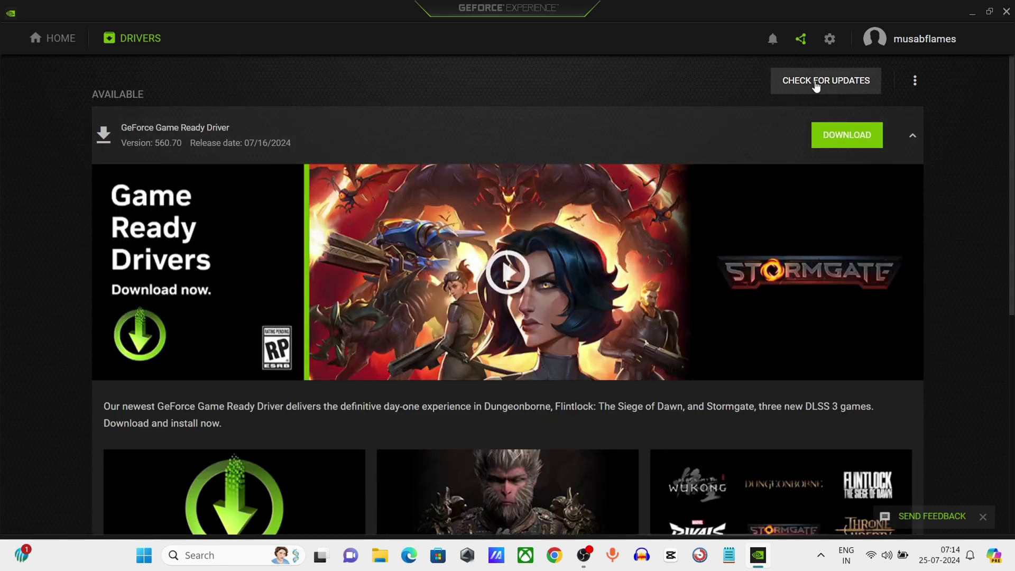
{"action": "left_click", "coordinate": [817, 87]}
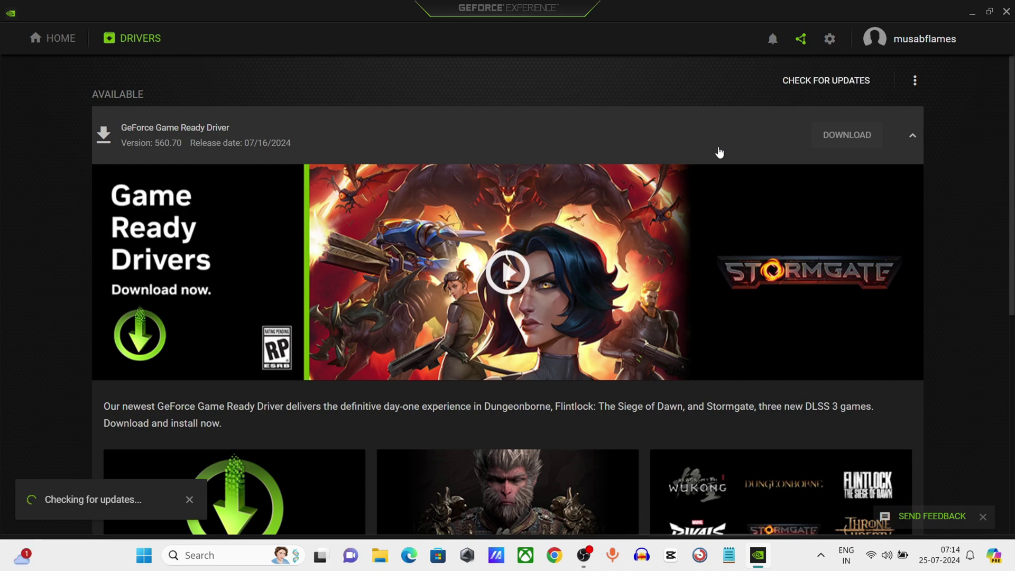
{"action": "scroll", "coordinate": [782, 182], "scroll_direction": "down", "scroll_amount": 4}
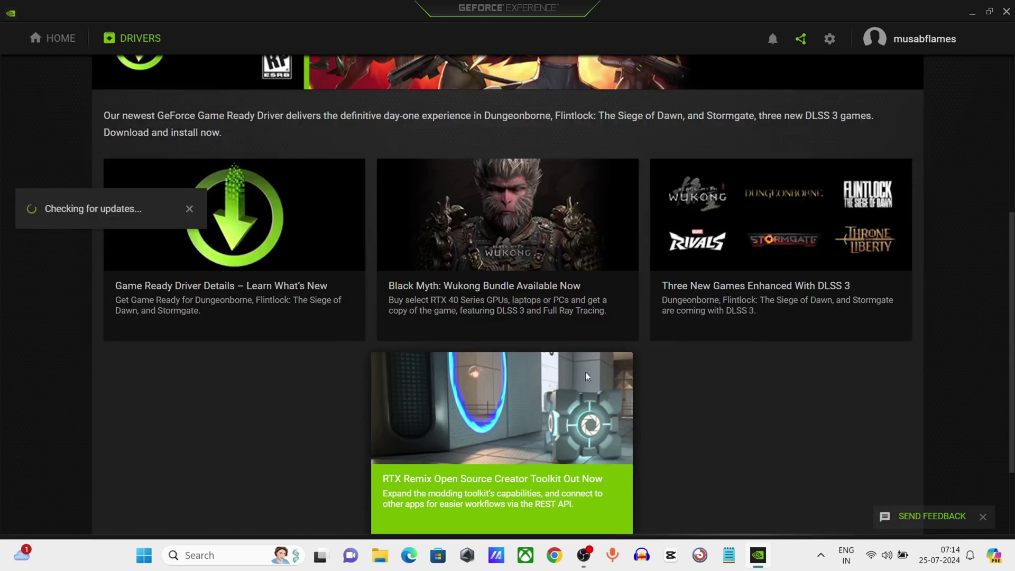
{"action": "scroll", "coordinate": [655, 277], "scroll_direction": "up", "scroll_amount": 1}
{"action": "scroll", "coordinate": [966, 246], "scroll_direction": "up", "scroll_amount": 3}
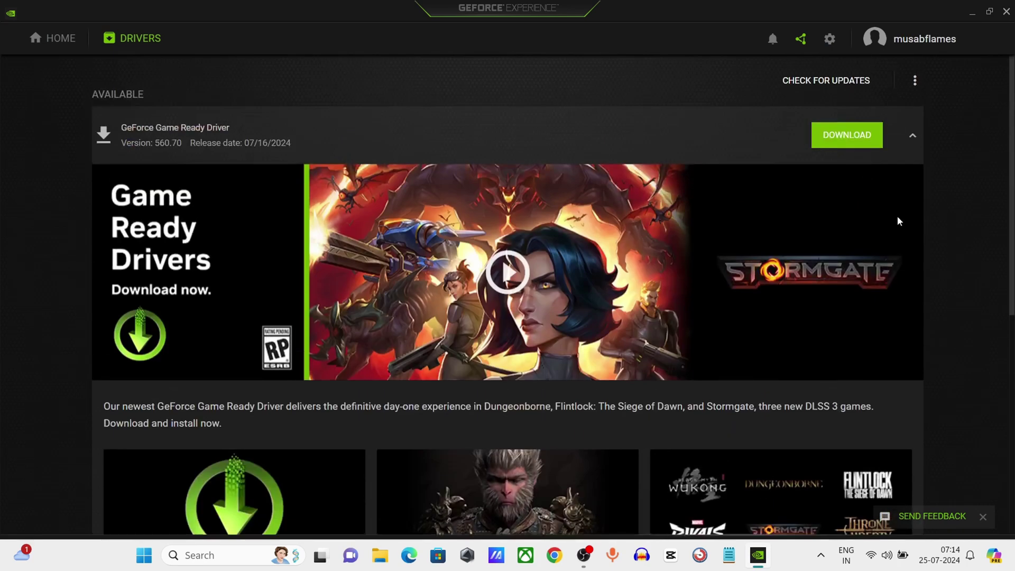
{"action": "left_click", "coordinate": [849, 135]}
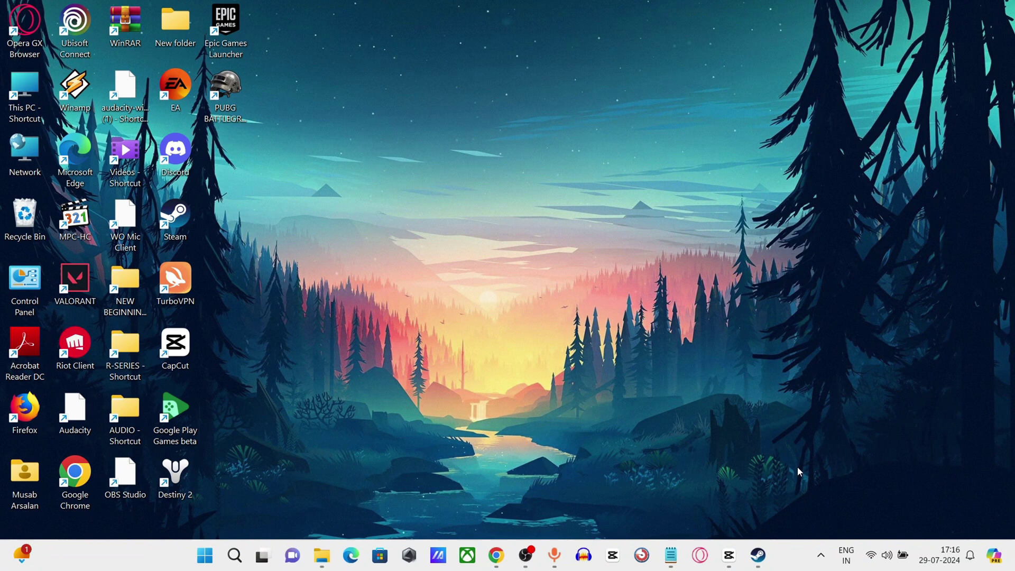
- Bring Steam up from the system tray and switch to the game library
{"action": "left_click", "coordinate": [821, 556]}
{"action": "right_click", "coordinate": [822, 495]}
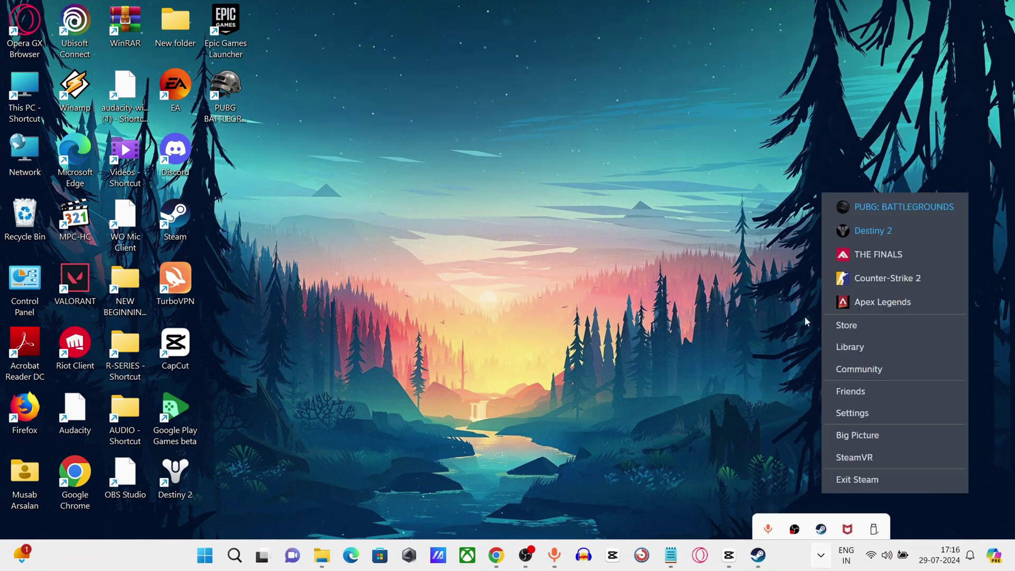
{"action": "left_click", "coordinate": [399, 269]}
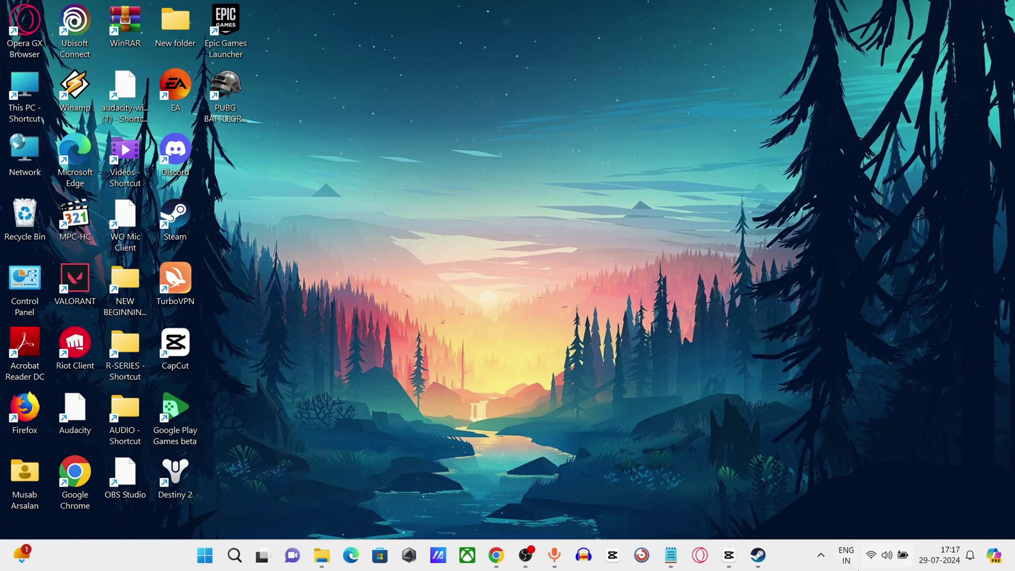
{"action": "left_click", "coordinate": [822, 555]}
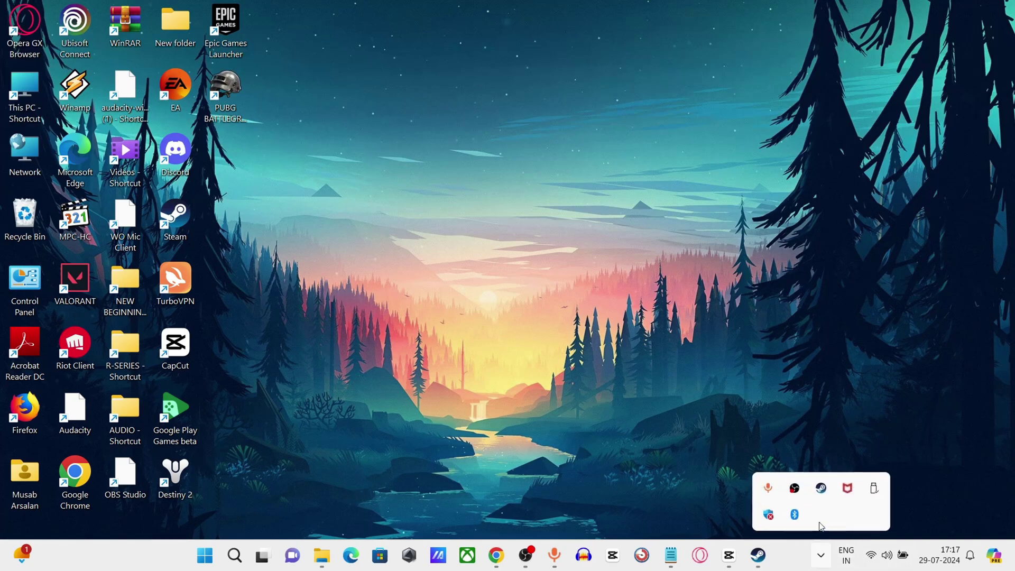
{"action": "right_click", "coordinate": [826, 491]}
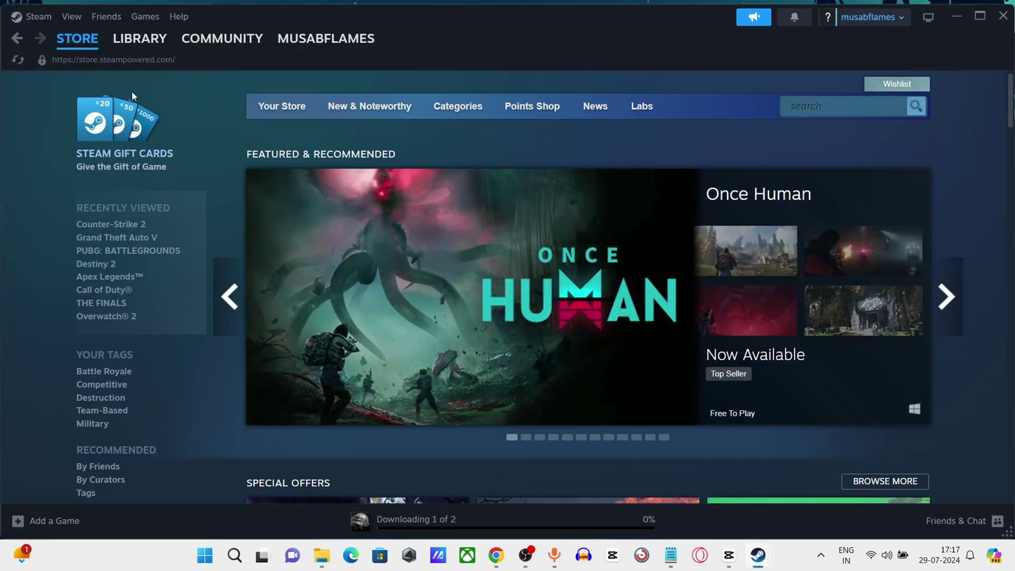
{"action": "left_click", "coordinate": [146, 46]}
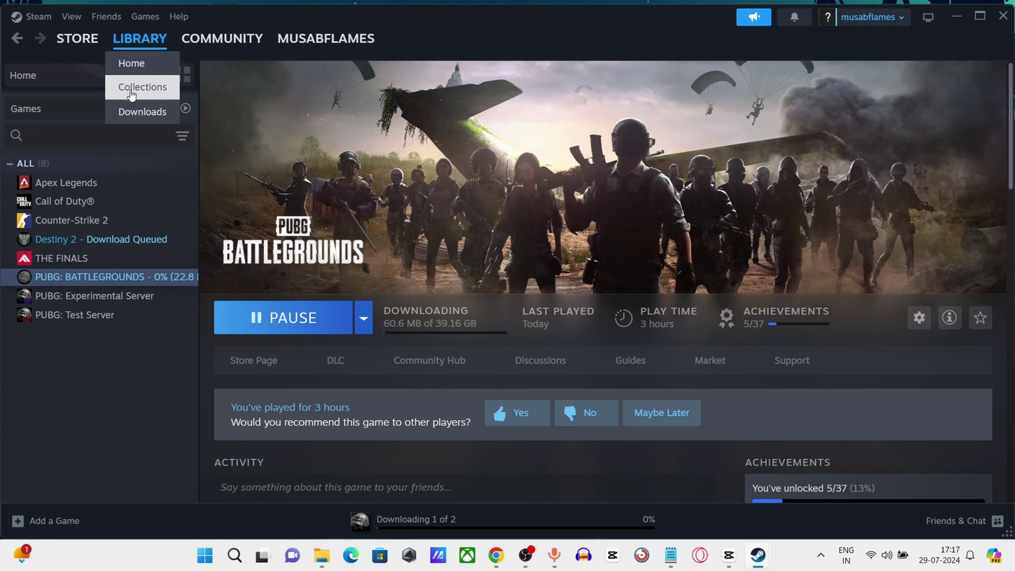
- In PUBG's Installed Files properties, verify integrity of game files, then close Steam
{"action": "right_click", "coordinate": [107, 286]}
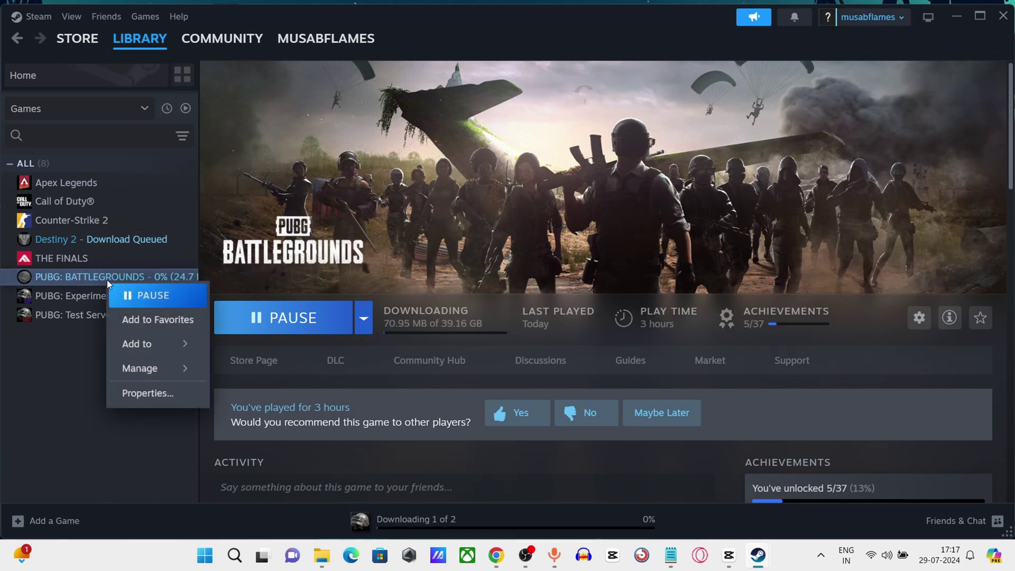
{"action": "left_click", "coordinate": [145, 394]}
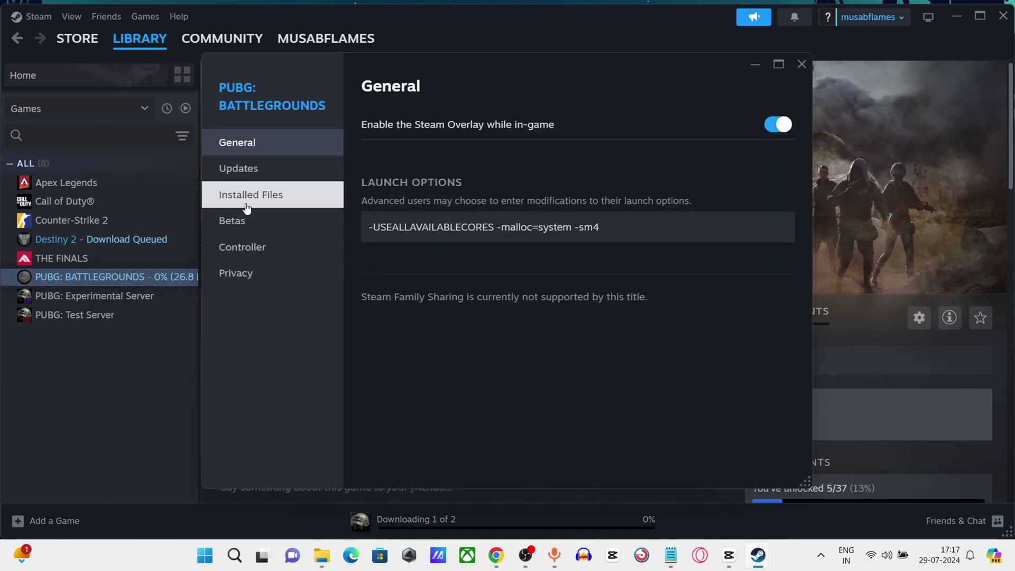
{"action": "left_click", "coordinate": [249, 205]}
{"action": "left_click", "coordinate": [681, 275]}
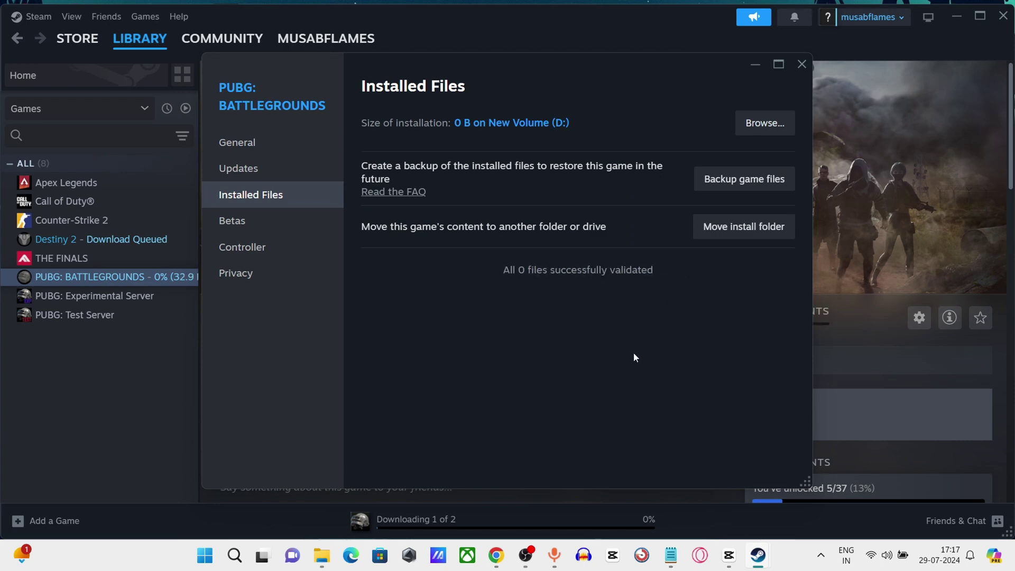
{"action": "left_click", "coordinate": [800, 65]}
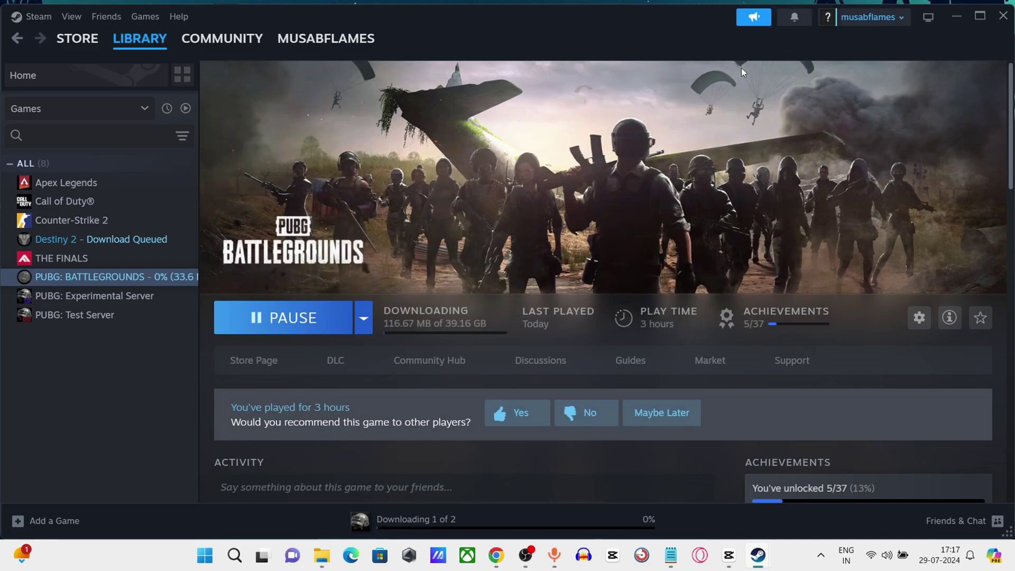
{"action": "left_click", "coordinate": [1003, 16]}
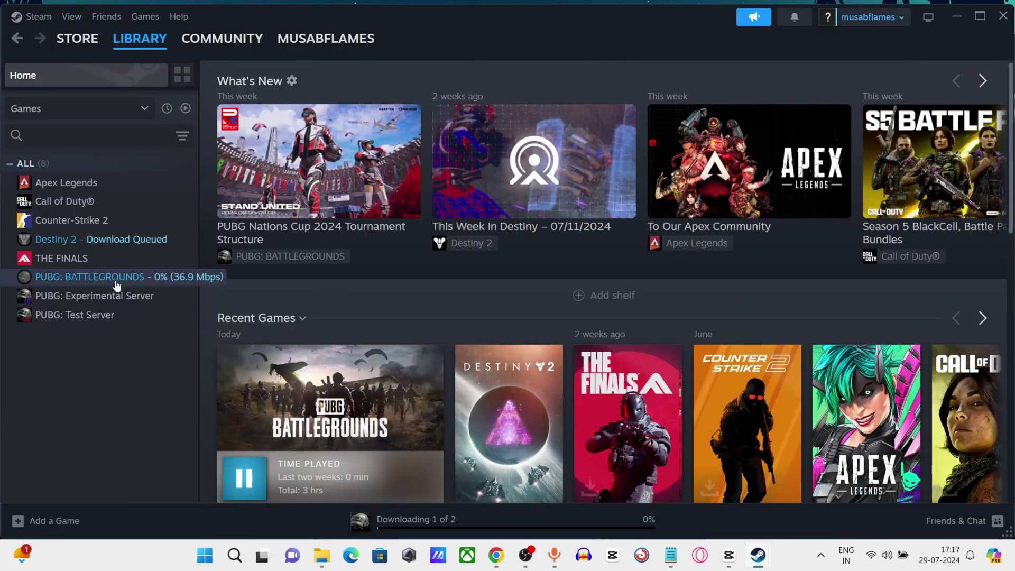
- In PUBG's properties switch off 'Enable the Steam Overlay while in-game', then close Steam
{"action": "right_click", "coordinate": [119, 279]}
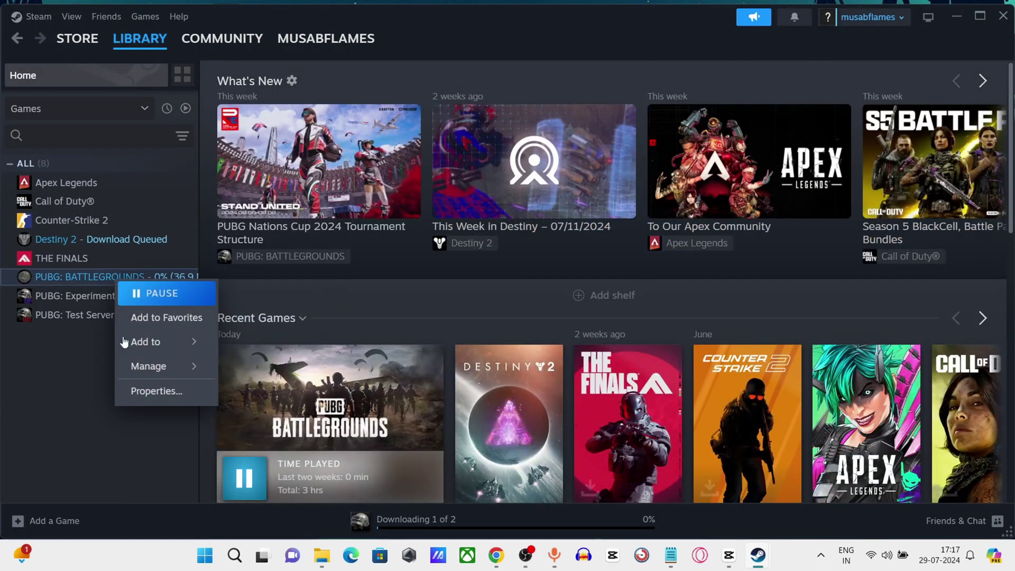
{"action": "left_click", "coordinate": [150, 389]}
{"action": "left_click", "coordinate": [781, 126]}
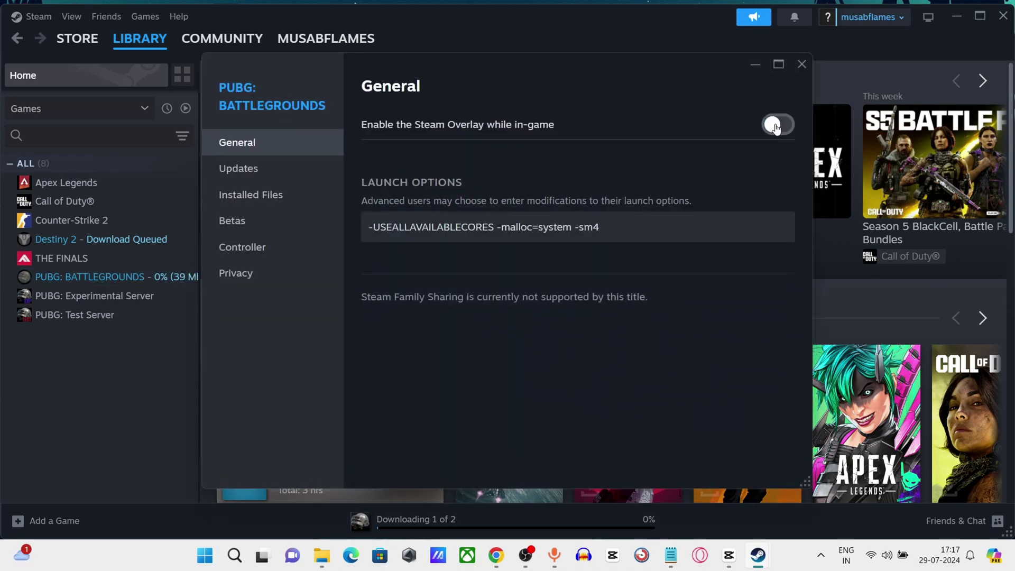
{"action": "left_click", "coordinate": [802, 63]}
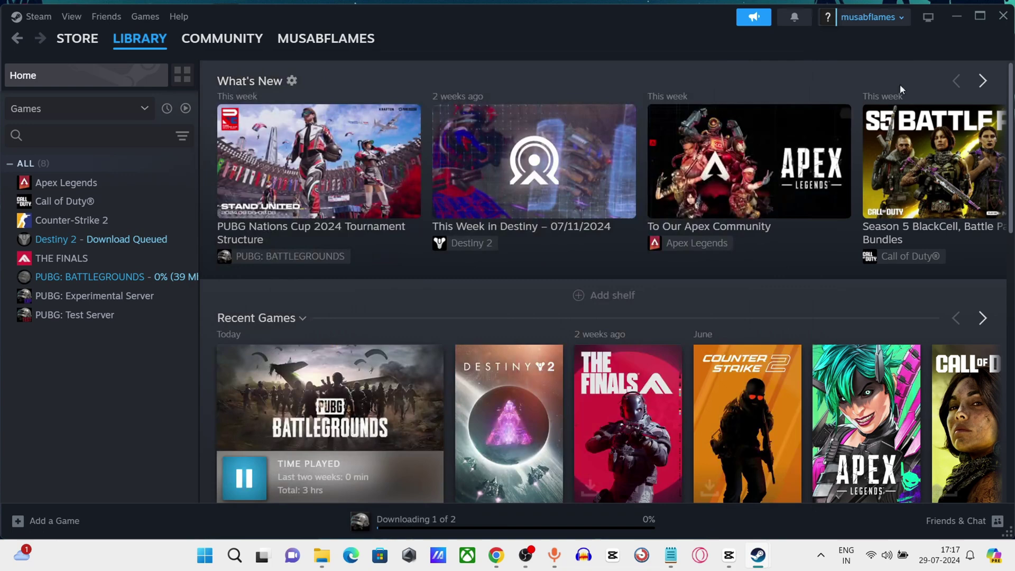
{"action": "left_click", "coordinate": [1003, 16]}
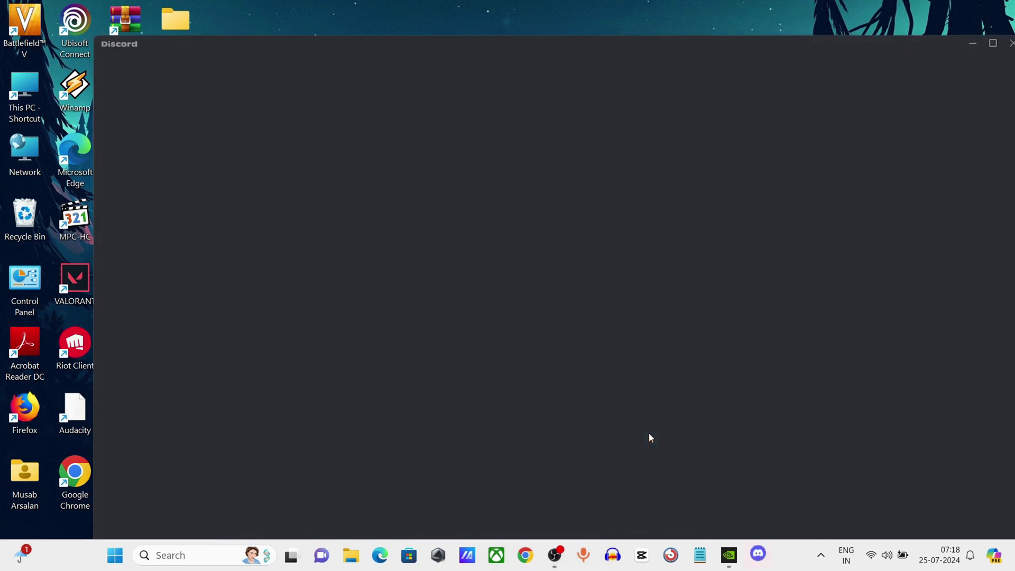
- In Discord User Settings > Game Overlay, toggle off Enable in-game overlay and close Discord
{"action": "left_click", "coordinate": [992, 43]}
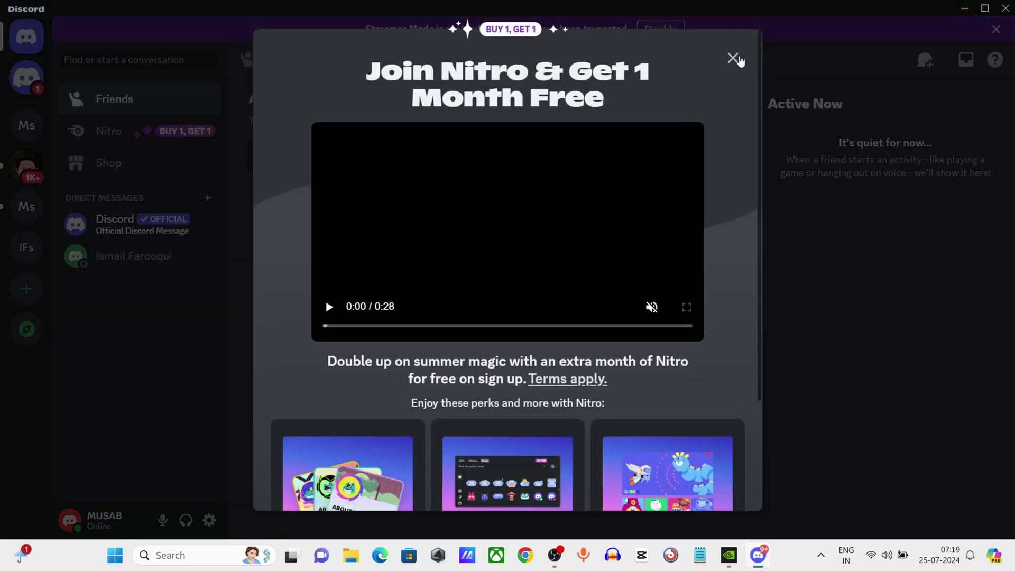
{"action": "left_click", "coordinate": [736, 62]}
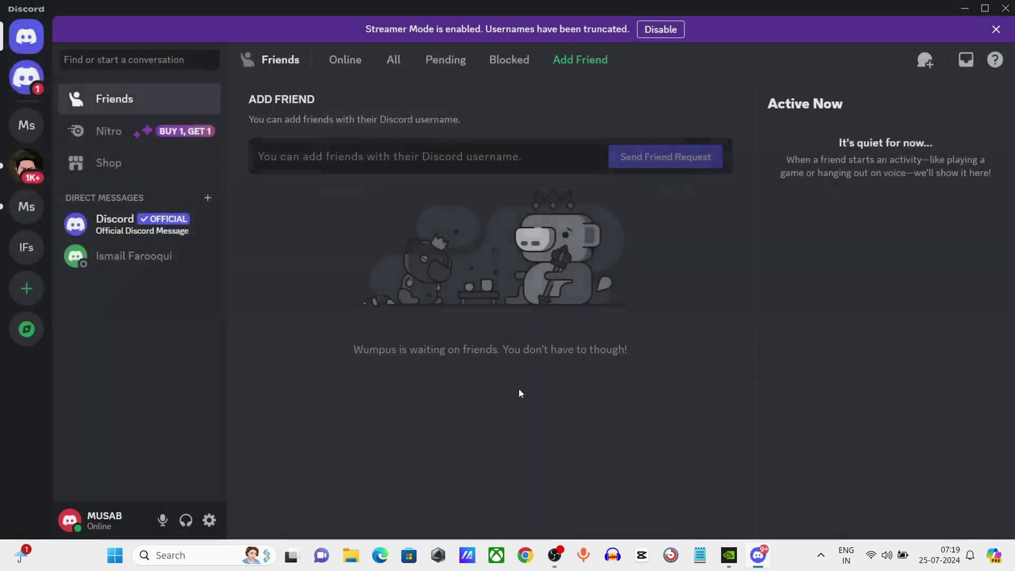
{"action": "left_click", "coordinate": [209, 520]}
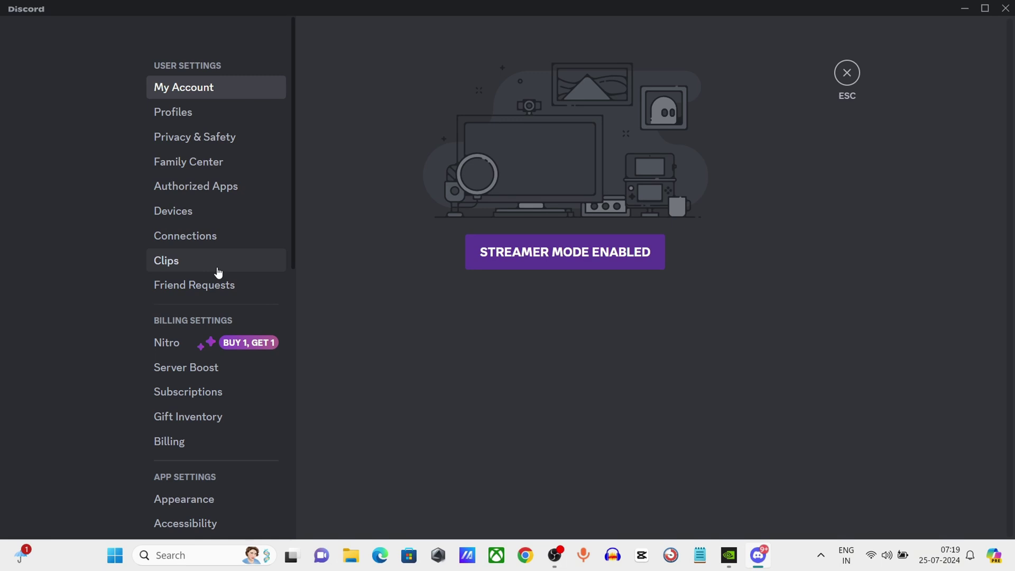
{"action": "scroll", "coordinate": [193, 367], "scroll_direction": "down", "scroll_amount": 2}
{"action": "scroll", "coordinate": [193, 366], "scroll_direction": "down", "scroll_amount": 2}
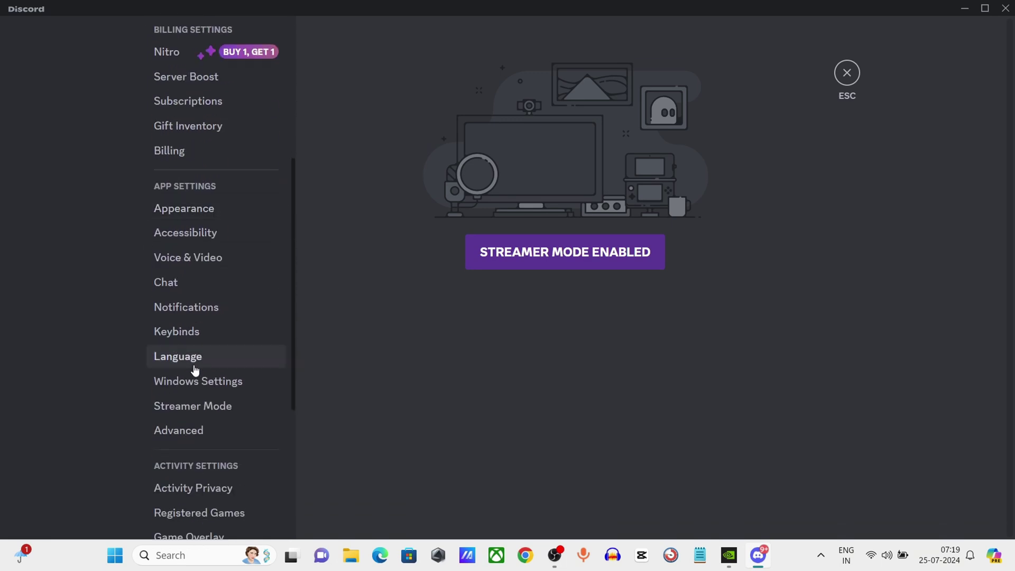
{"action": "scroll", "coordinate": [234, 327], "scroll_direction": "down", "scroll_amount": 2}
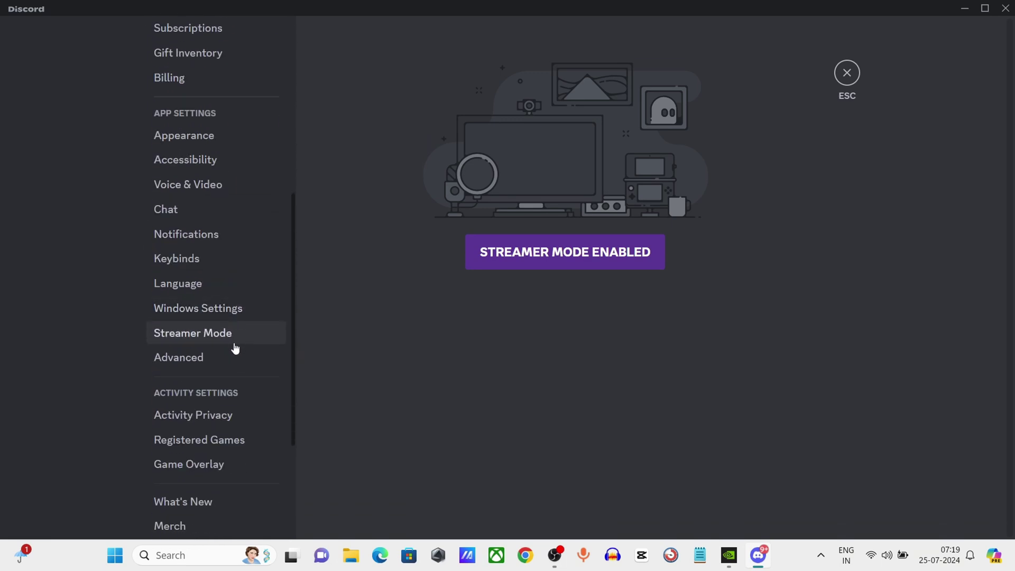
{"action": "scroll", "coordinate": [234, 349], "scroll_direction": "down", "scroll_amount": 2}
{"action": "left_click", "coordinate": [215, 391]}
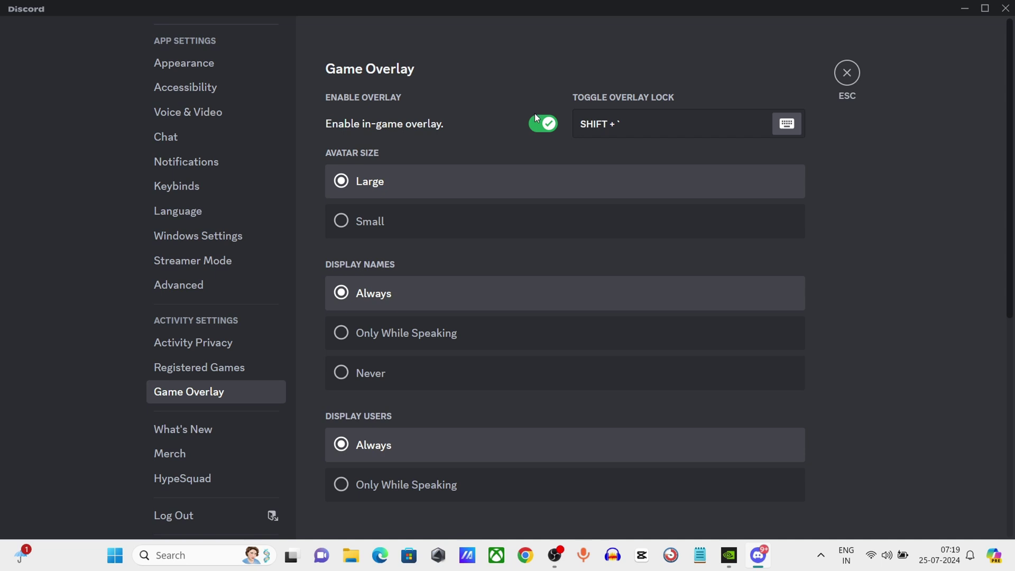
{"action": "left_click", "coordinate": [547, 129]}
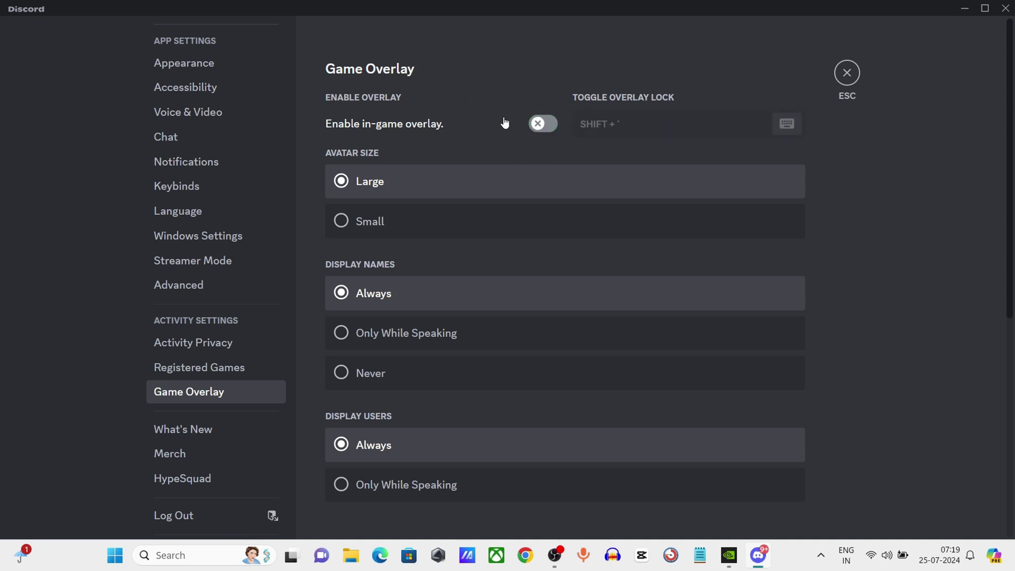
{"action": "scroll", "coordinate": [507, 369], "scroll_direction": "down", "scroll_amount": 4}
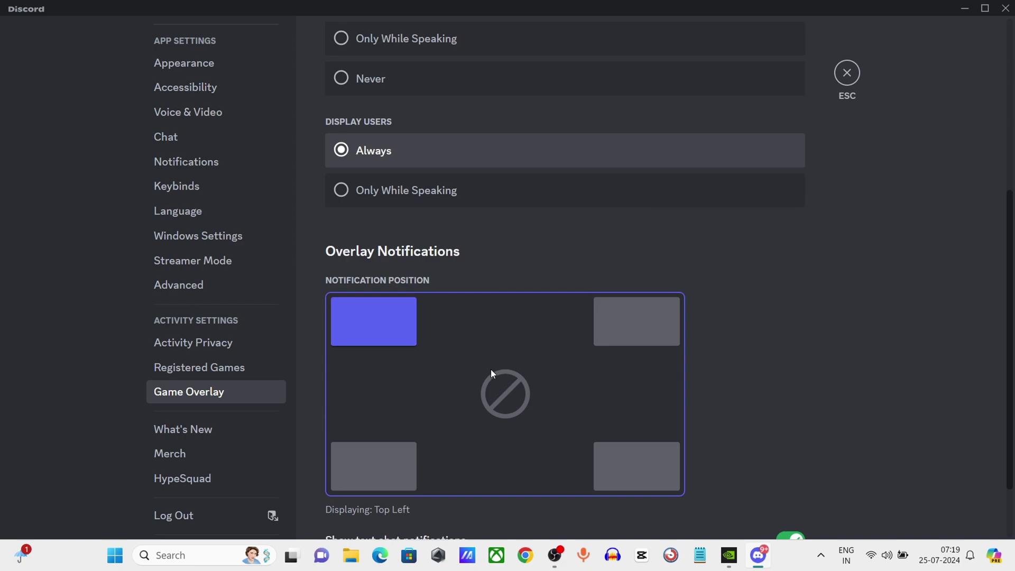
{"action": "scroll", "coordinate": [490, 369], "scroll_direction": "up", "scroll_amount": 4}
{"action": "left_click", "coordinate": [1005, 8]}
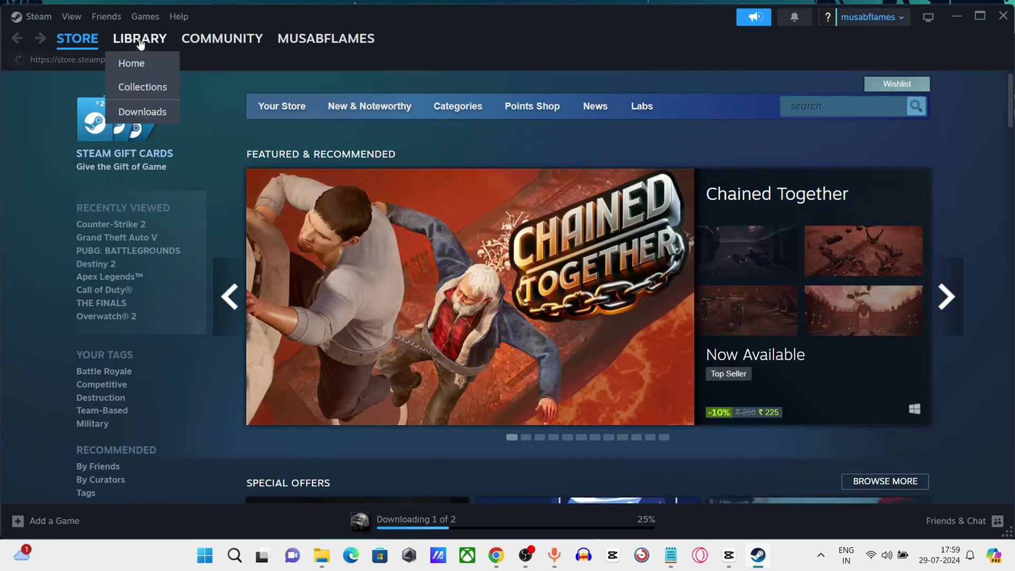
- Go to the Steam library and bring up PUBG: BATTLEGROUNDS's context menu
{"action": "left_click", "coordinate": [140, 43]}
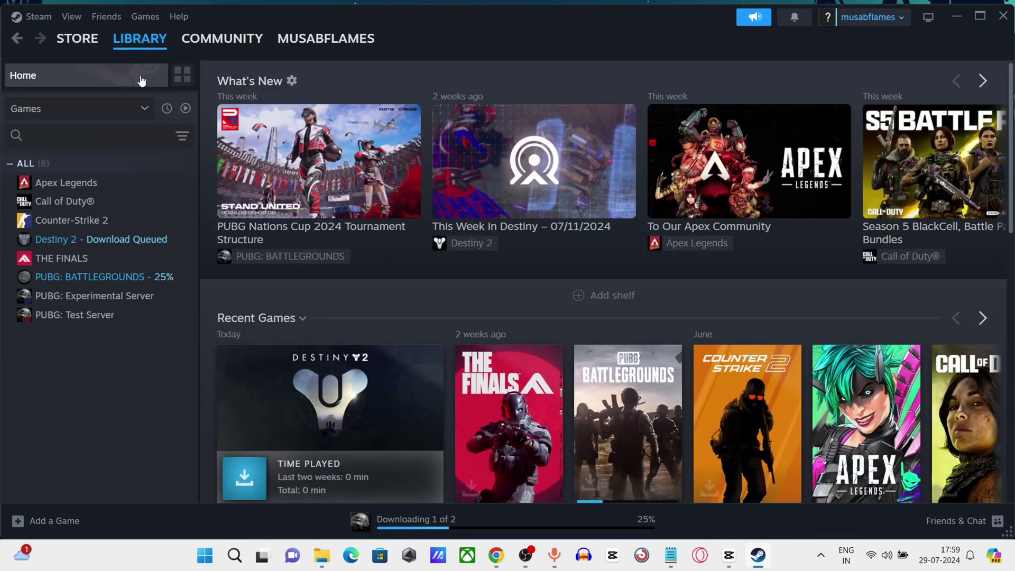
{"action": "right_click", "coordinate": [114, 279]}
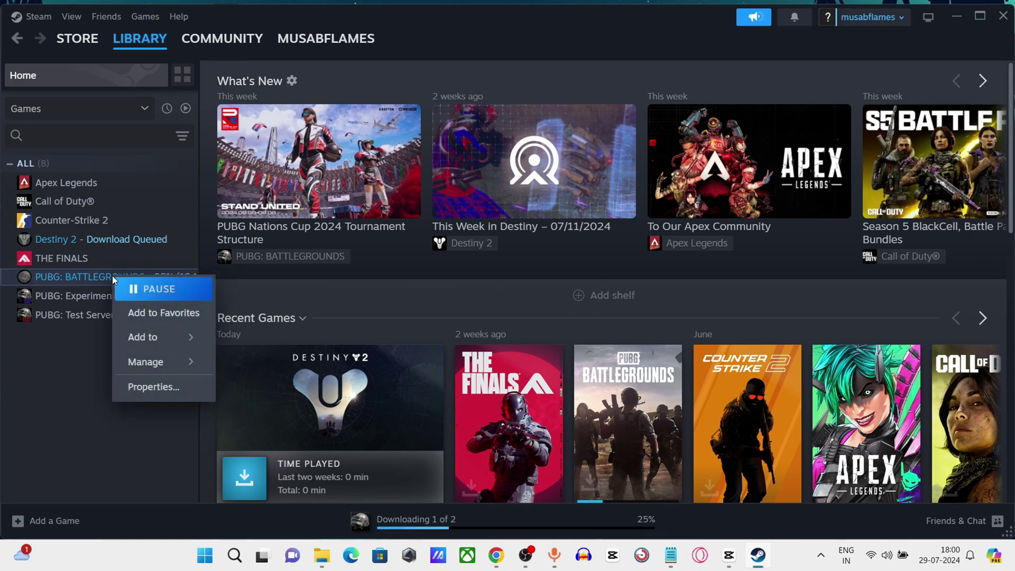
- With PUBG's properties open, select the launch-option line in the troubleshooting notes
{"action": "left_click", "coordinate": [165, 389]}
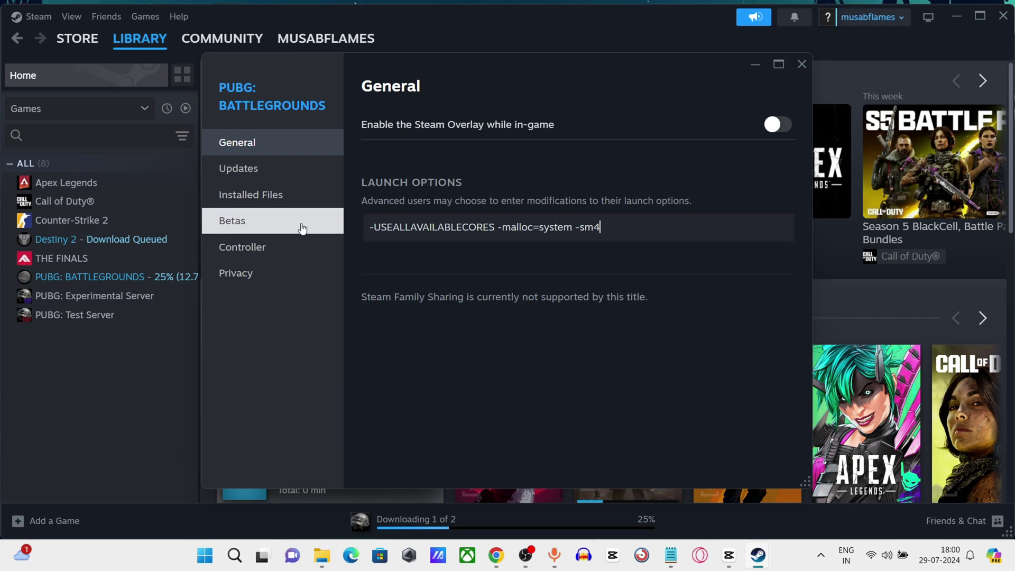
{"action": "left_click", "coordinate": [671, 555]}
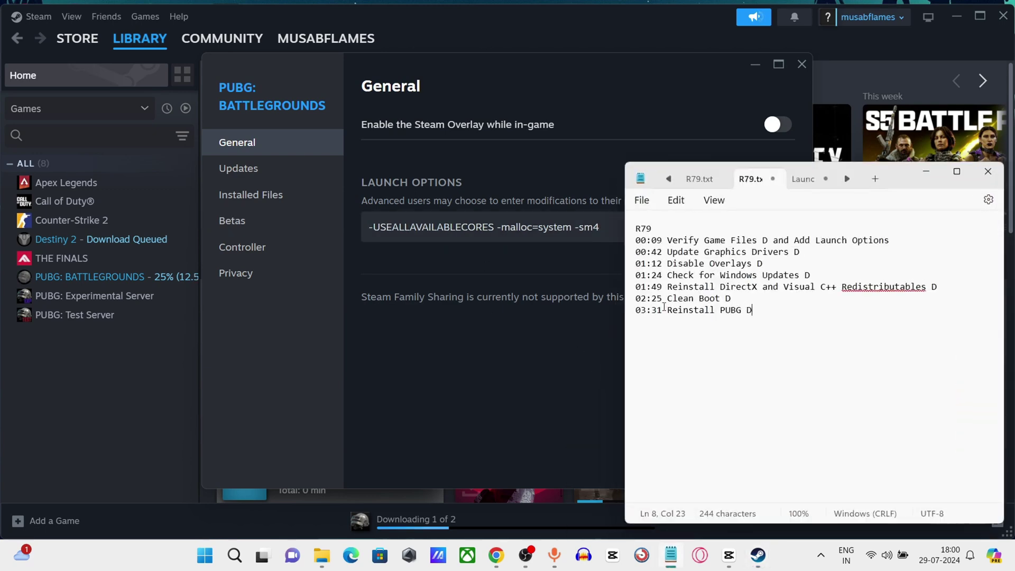
{"action": "left_click", "coordinate": [811, 184]}
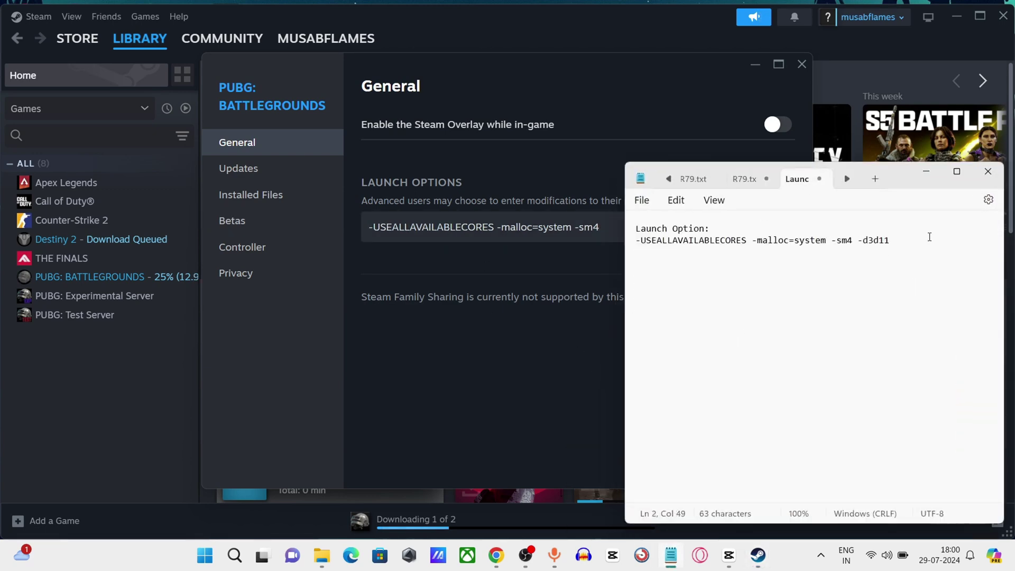
{"action": "left_click", "coordinate": [446, 295]}
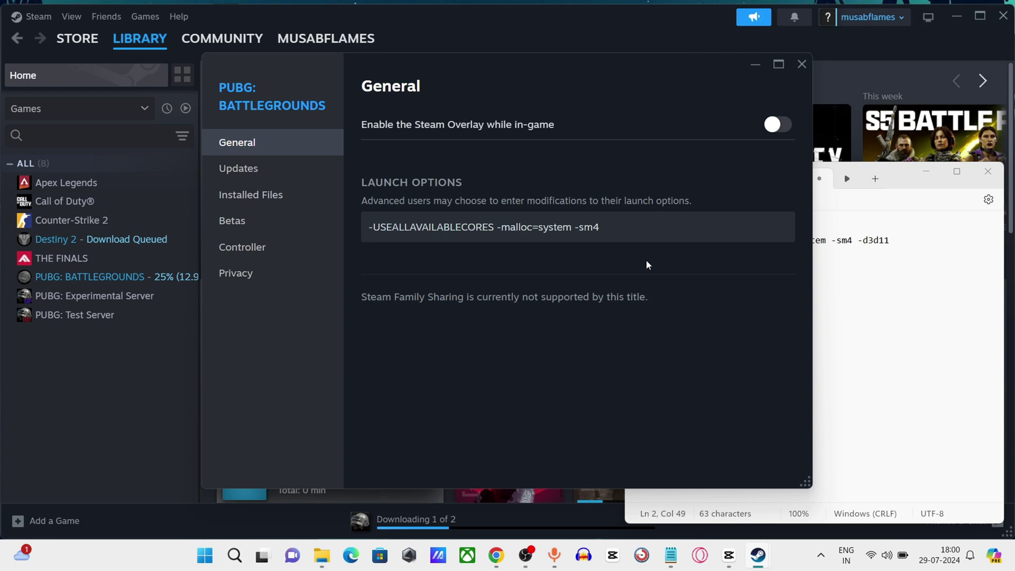
{"action": "left_click", "coordinate": [891, 259]}
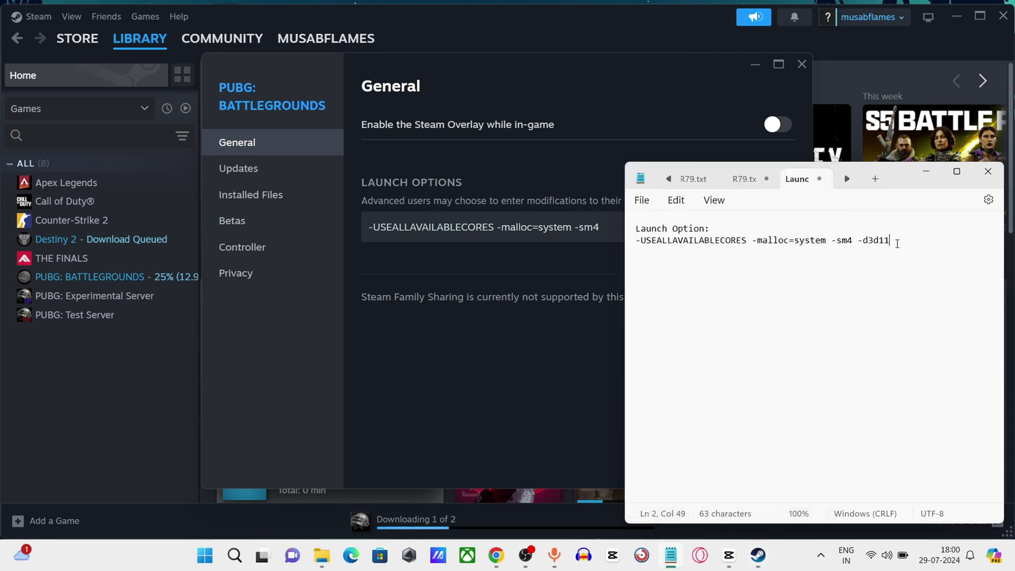
{"action": "left_click_drag", "start_coordinate": [897, 243], "coordinate": [651, 242]}
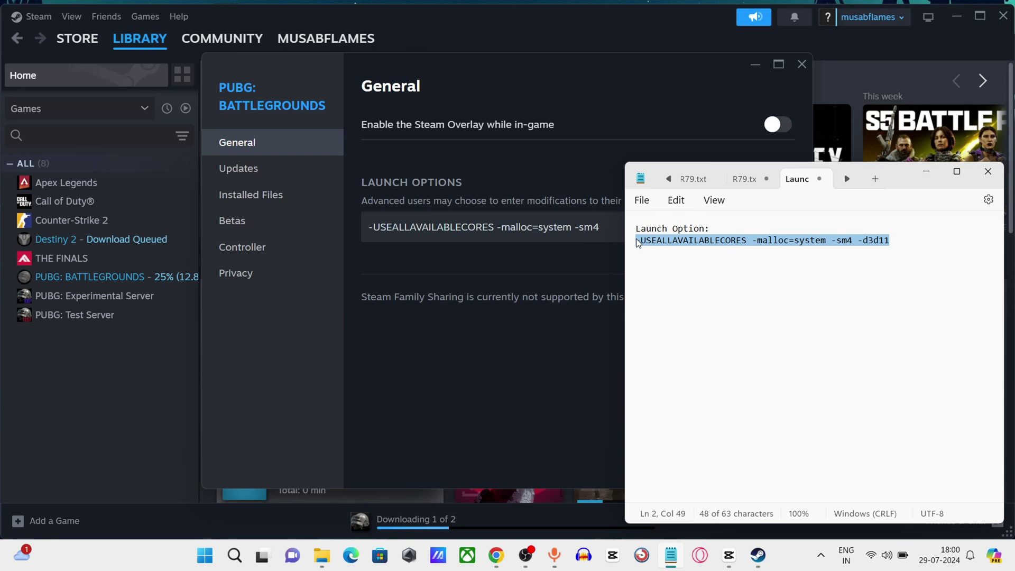
- Replace PUBG's launch options with -USEALLAVAILABLECORES -malloc=system -sm4 -d3d11 and close properties
{"action": "left_click", "coordinate": [547, 226]}
{"action": "key", "text": "ctrl+a"}
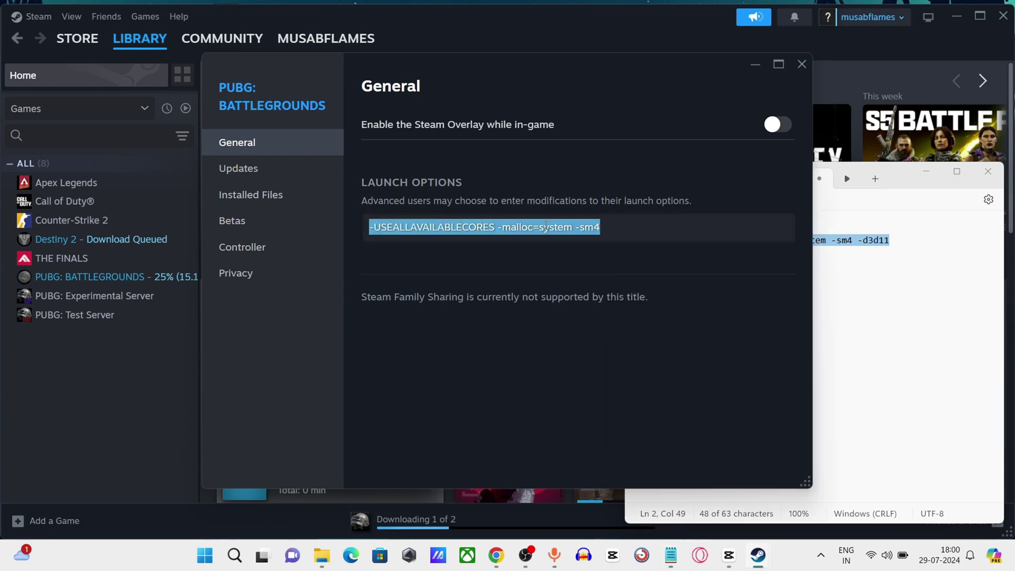
{"action": "type", "text": "-USEALLAVAILABLECORES -malloc=system -sm4 -d3d11"}
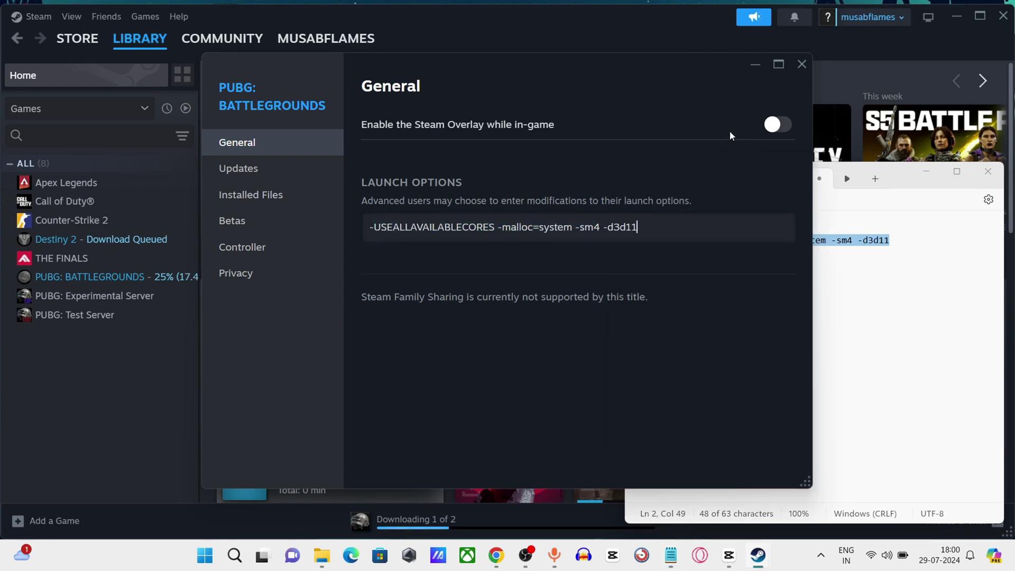
{"action": "left_click", "coordinate": [802, 65]}
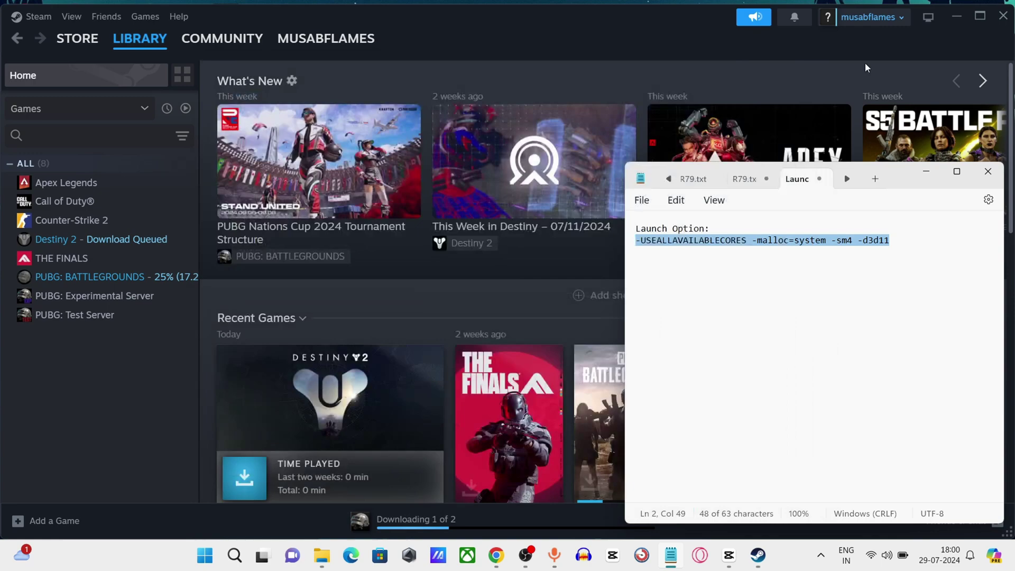
- Minimize Steam and arrange the Visual C++ notes over a Chrome New Tab window
{"action": "left_click", "coordinate": [955, 20]}
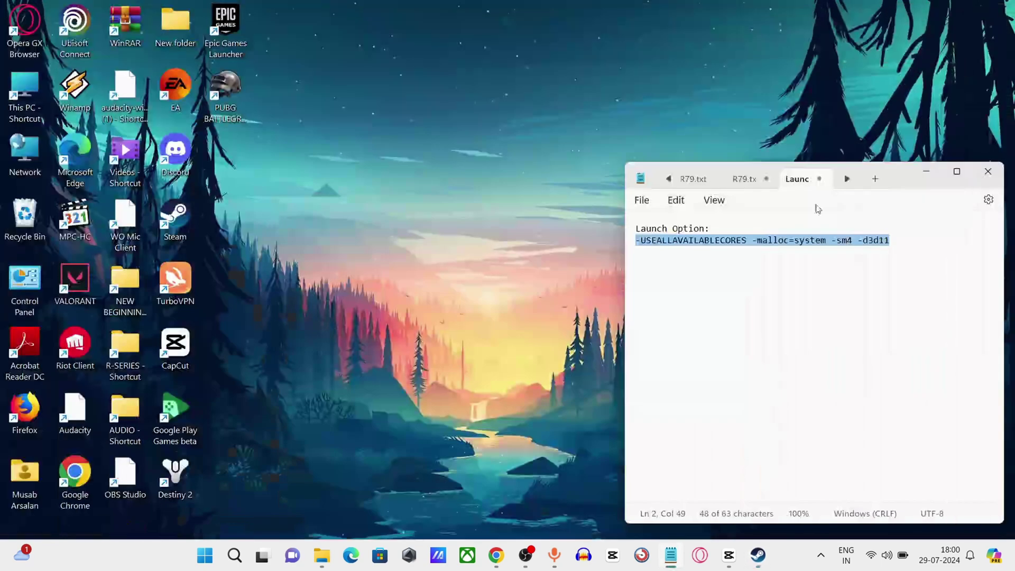
{"action": "left_click", "coordinate": [926, 173]}
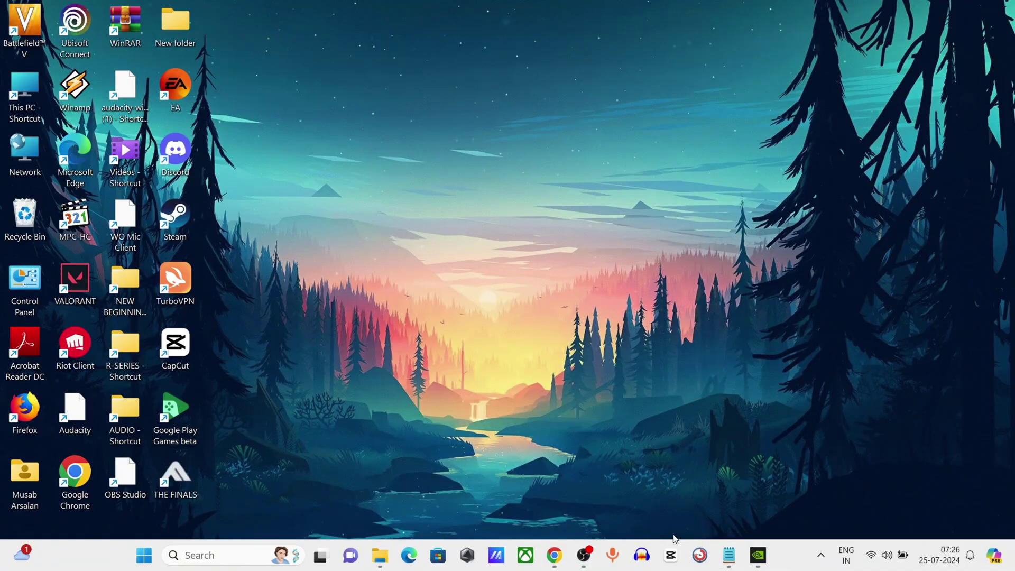
{"action": "left_click", "coordinate": [729, 556]}
{"action": "scroll", "coordinate": [236, 409], "scroll_direction": "up", "scroll_amount": 3}
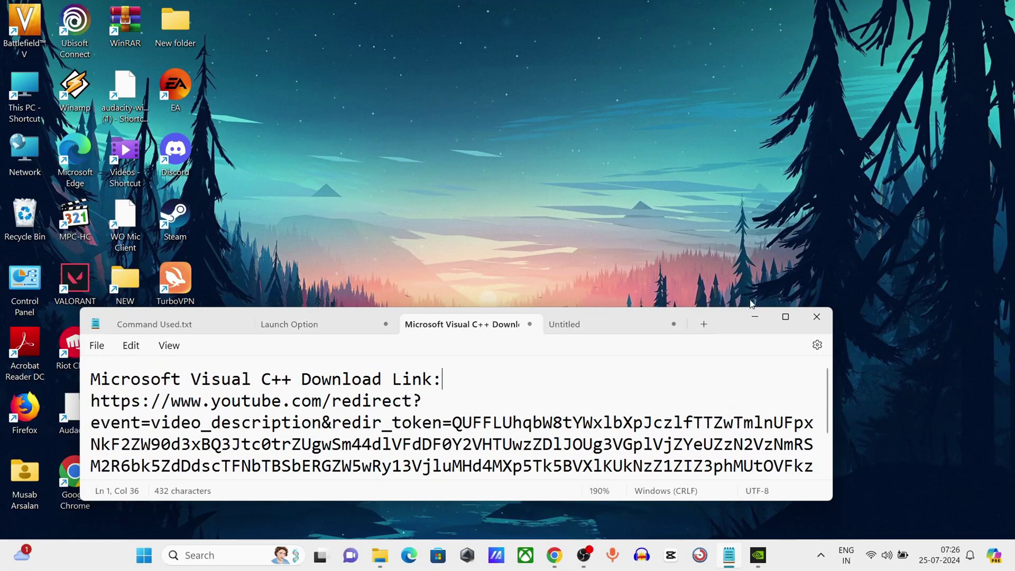
{"action": "left_click", "coordinate": [755, 318]}
{"action": "mouse_move", "coordinate": [553, 555]}
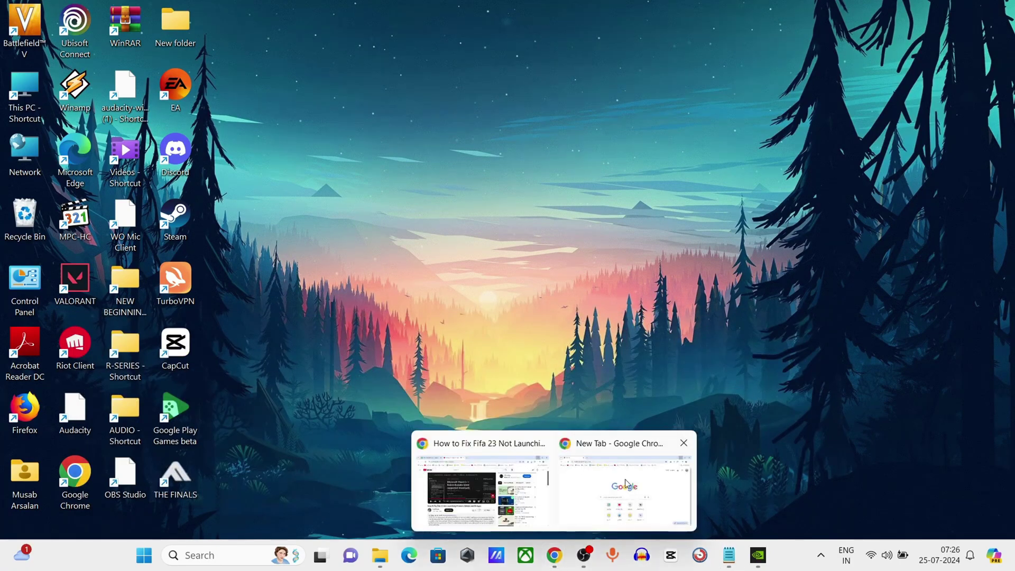
{"action": "left_click", "coordinate": [627, 488]}
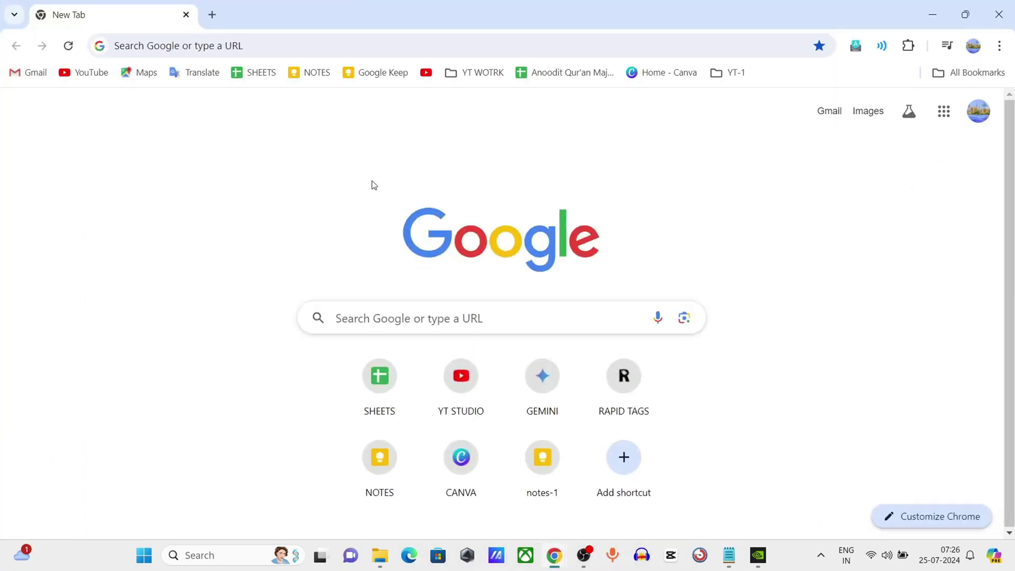
{"action": "left_click", "coordinate": [729, 555]}
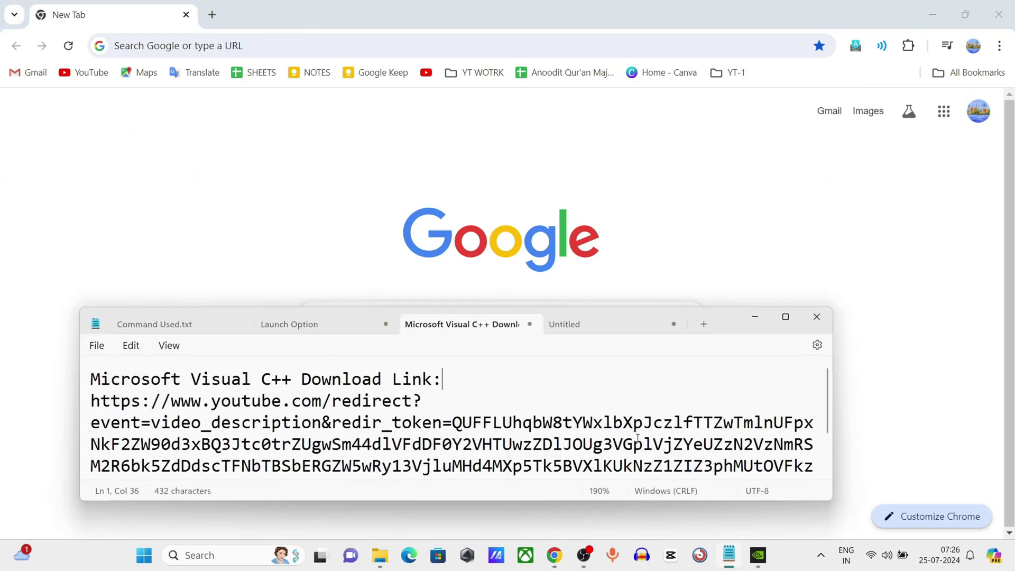
- Copy the Visual C++ Redistributable URL from Notepad and load it in Chrome's address bar
{"action": "left_click", "coordinate": [90, 403]}
{"action": "key", "text": "shift+End"}
{"action": "left_click", "coordinate": [93, 404]}
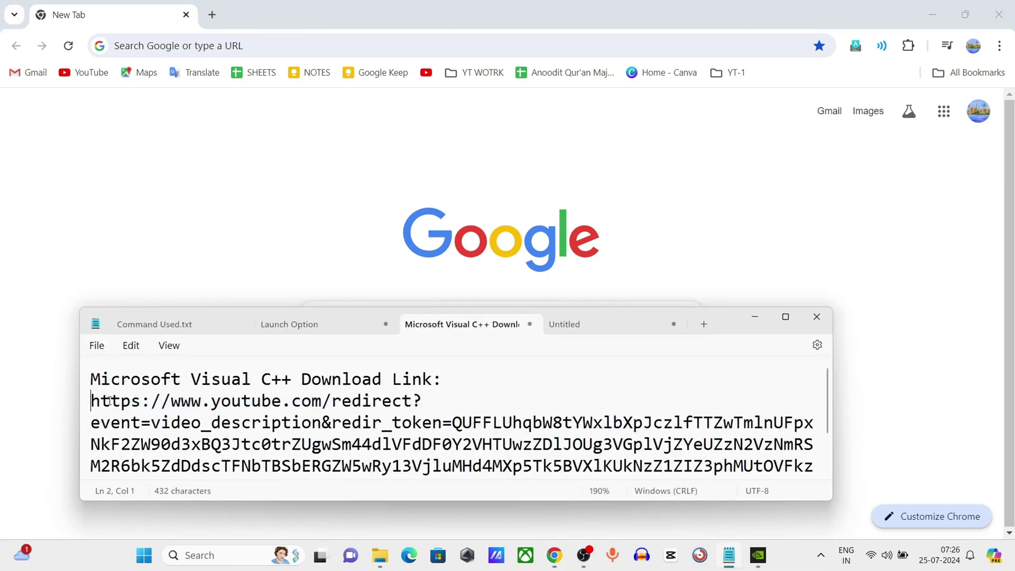
{"action": "left_click_drag", "start_coordinate": [93, 401], "coordinate": [747, 495]}
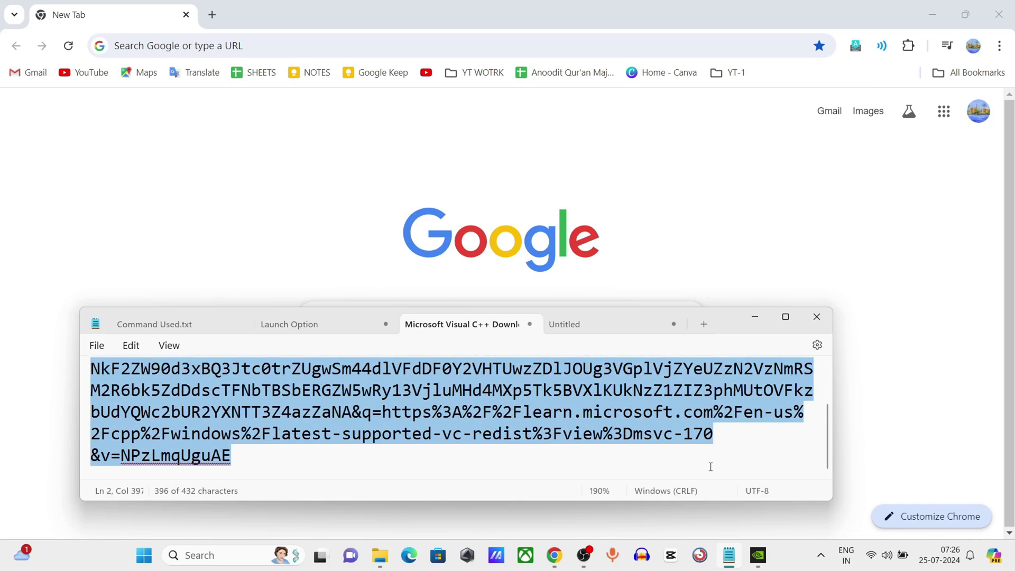
{"action": "left_click", "coordinate": [245, 45]}
{"action": "key", "text": "ctrl+v"}
{"action": "key", "text": "Return"}
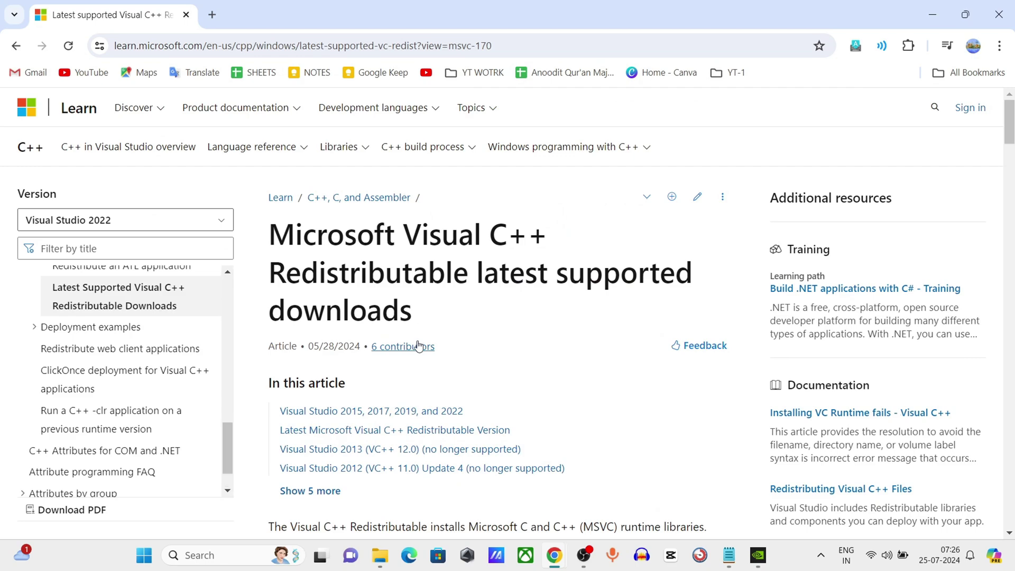
{"action": "scroll", "coordinate": [419, 347], "scroll_direction": "down", "scroll_amount": 1}
{"action": "scroll", "coordinate": [419, 347], "scroll_direction": "down", "scroll_amount": 4}
{"action": "scroll", "coordinate": [421, 345], "scroll_direction": "down", "scroll_amount": 1}
{"action": "scroll", "coordinate": [421, 346], "scroll_direction": "down", "scroll_amount": 2}
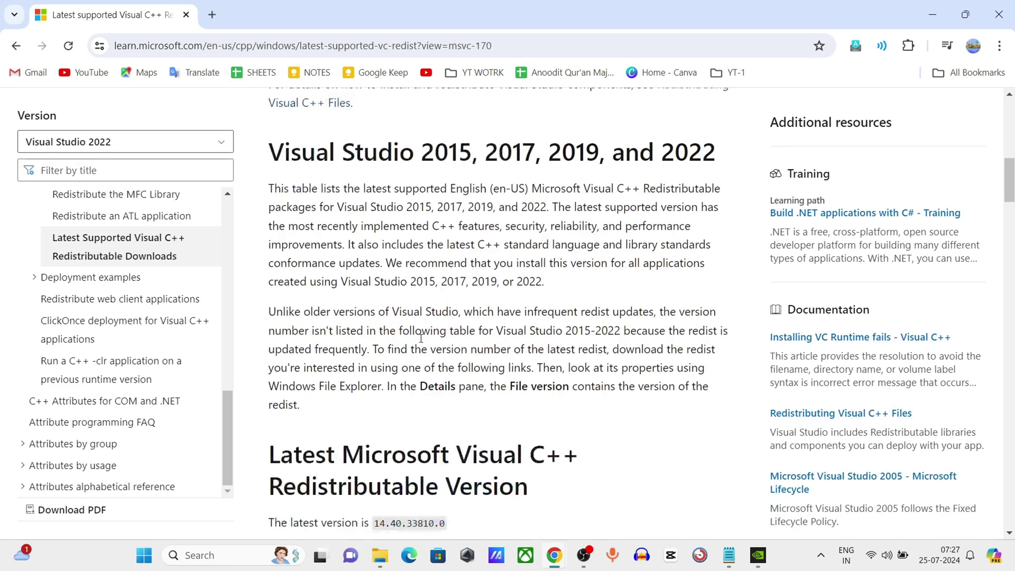
{"action": "scroll", "coordinate": [420, 341], "scroll_direction": "down", "scroll_amount": 3}
{"action": "scroll", "coordinate": [420, 340], "scroll_direction": "down", "scroll_amount": 2}
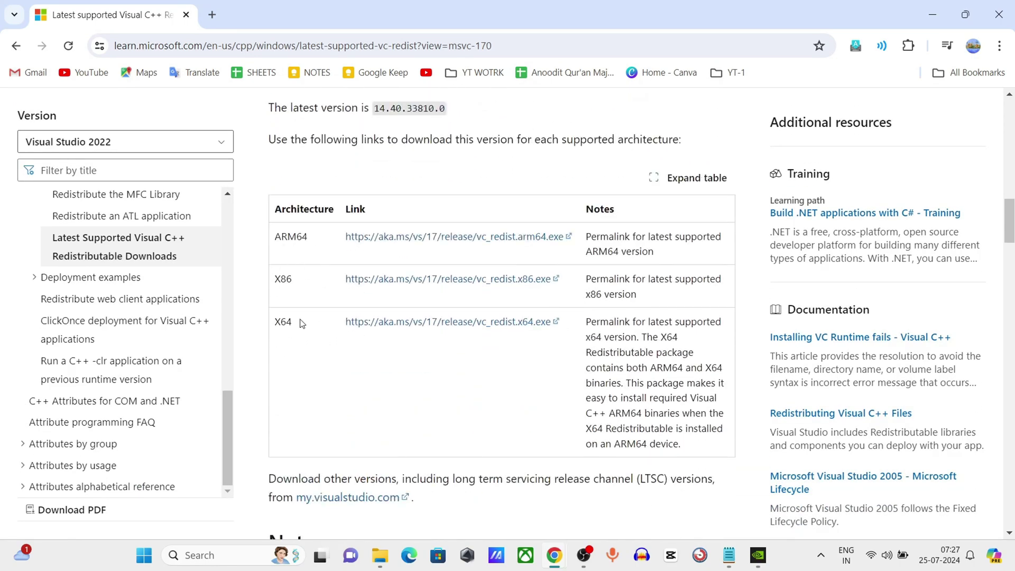
{"action": "left_click", "coordinate": [220, 558]}
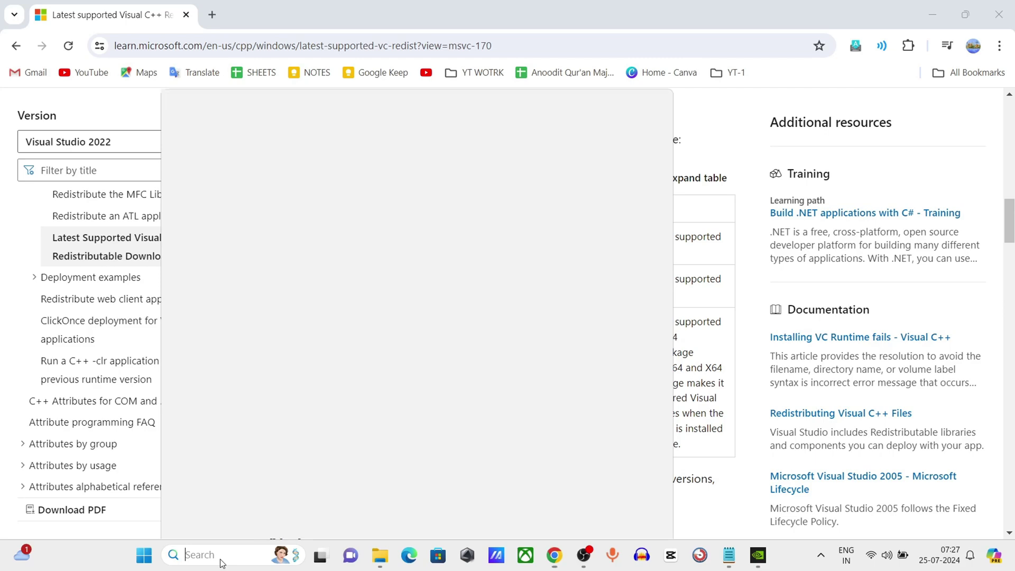
{"action": "type", "text": "abou"}
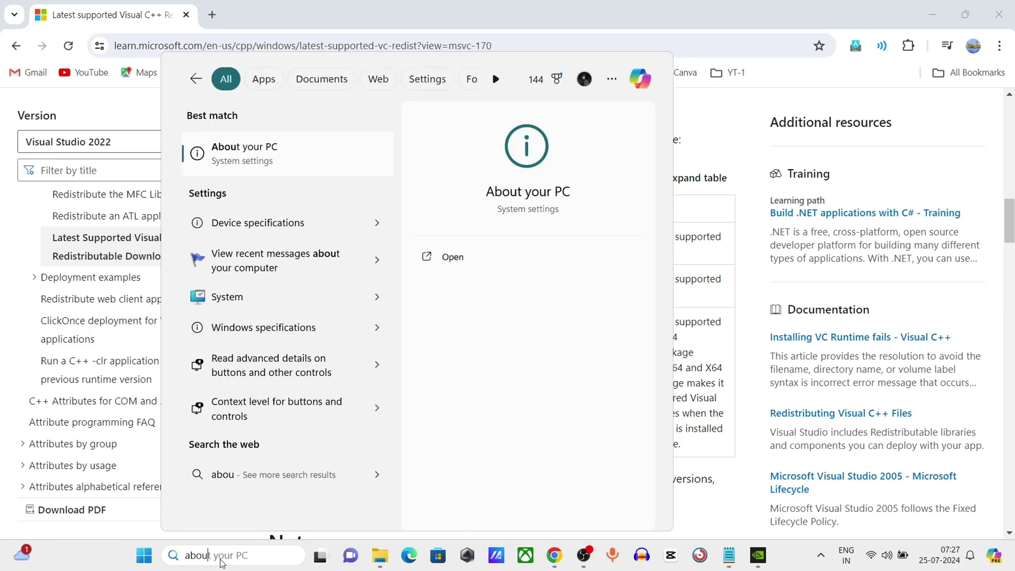
{"action": "type", "text": "t"}
{"action": "left_click", "coordinate": [301, 169]}
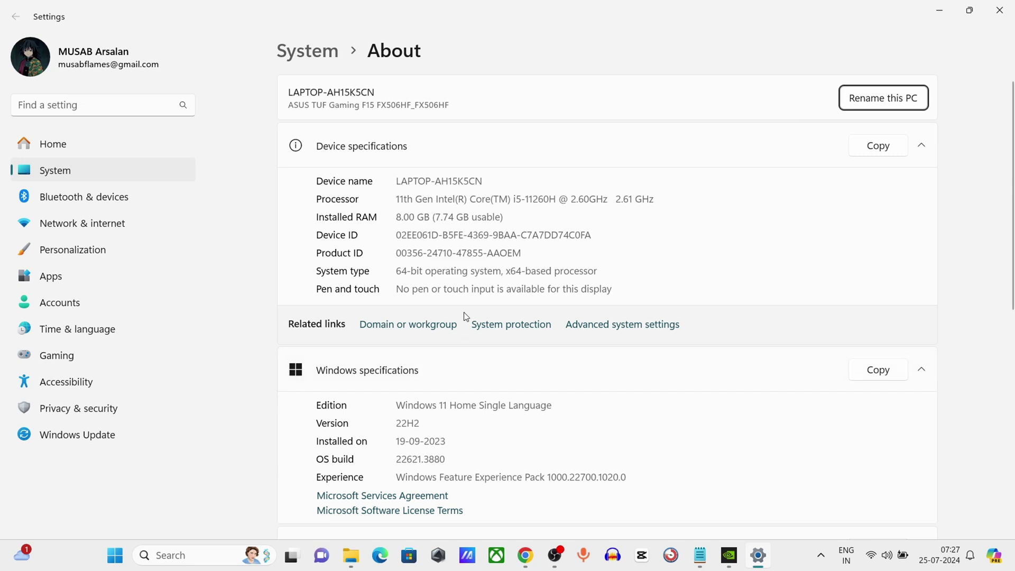
{"action": "left_click", "coordinate": [405, 269]}
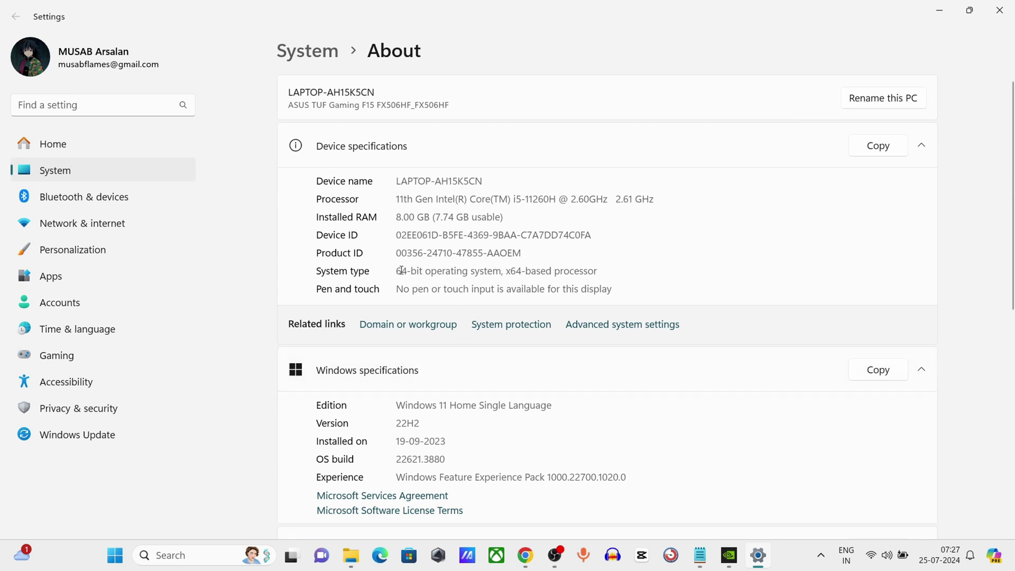
{"action": "mouse_move", "coordinate": [584, 274]}
{"action": "left_mouse_down"}
{"action": "mouse_move", "coordinate": [376, 273]}
{"action": "mouse_move", "coordinate": [424, 274]}
{"action": "left_mouse_up"}
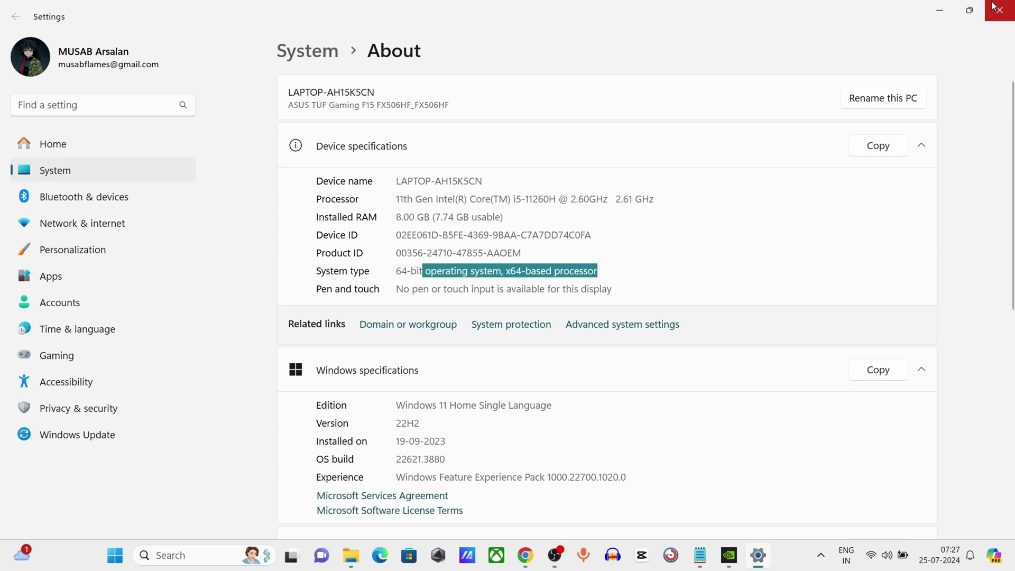
{"action": "left_click", "coordinate": [1000, 10]}
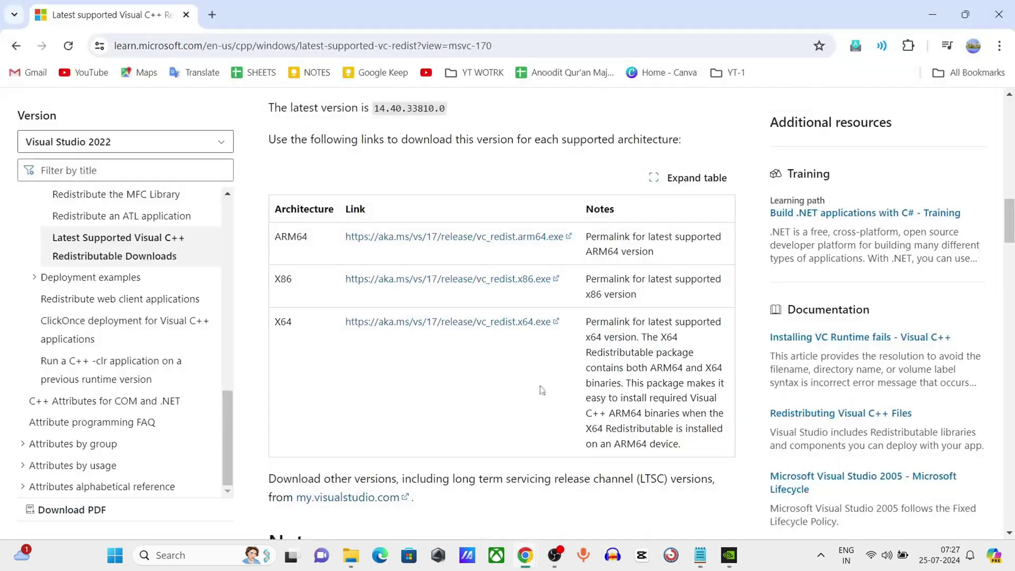
- Download VC_redist.x64.exe from the X64 link and save it into the Downloads folder
{"action": "left_click", "coordinate": [386, 324]}
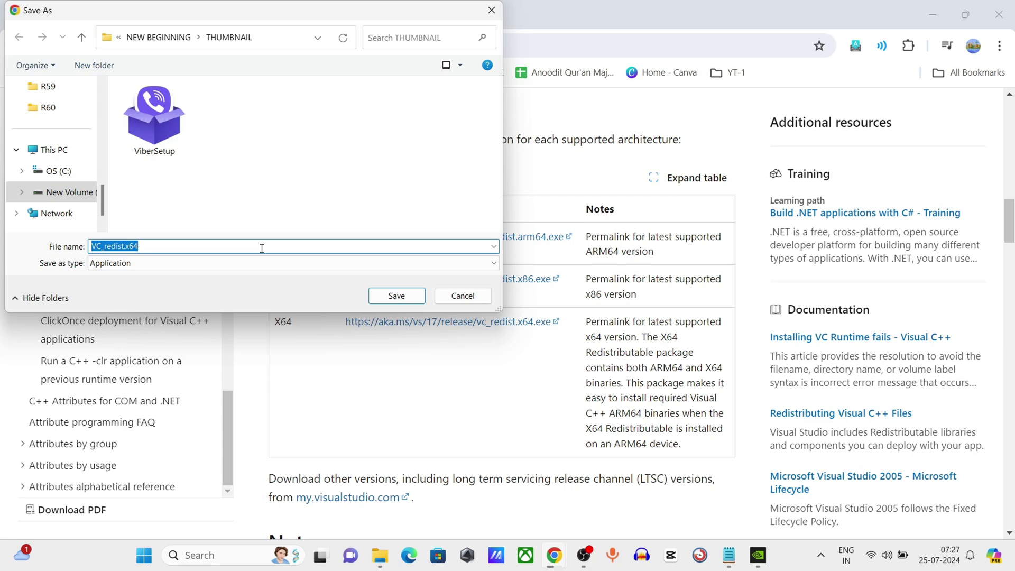
{"action": "scroll", "coordinate": [74, 171], "scroll_direction": "up", "scroll_amount": 5}
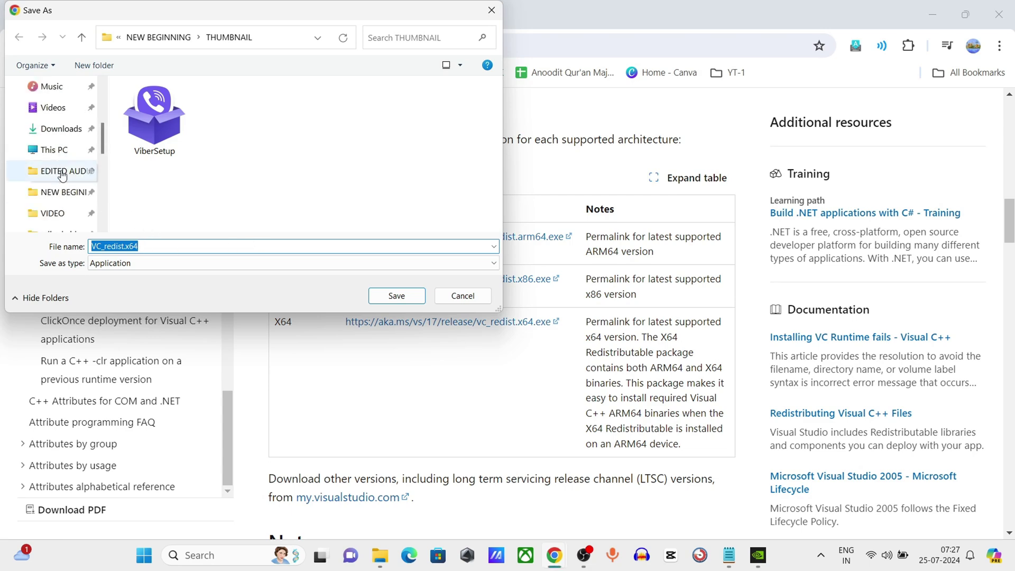
{"action": "left_click", "coordinate": [64, 129]}
{"action": "left_click", "coordinate": [397, 296]}
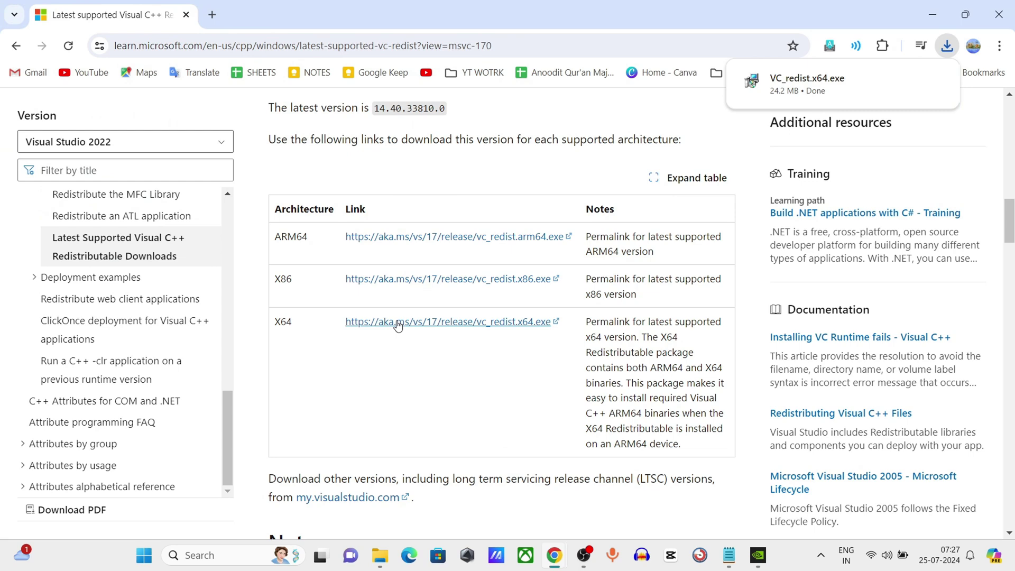
{"action": "left_click", "coordinate": [212, 15]}
- Paste the DirectX link from the Notepad notes into Chrome, getting a page-not-found tab that is closed
{"action": "left_click", "coordinate": [729, 555]}
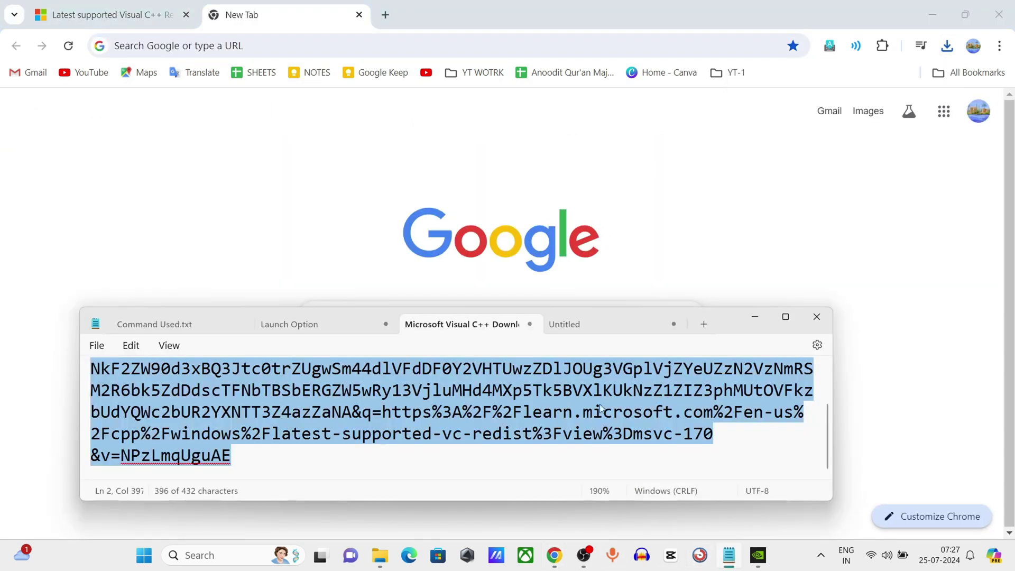
{"action": "left_click", "coordinate": [614, 325]}
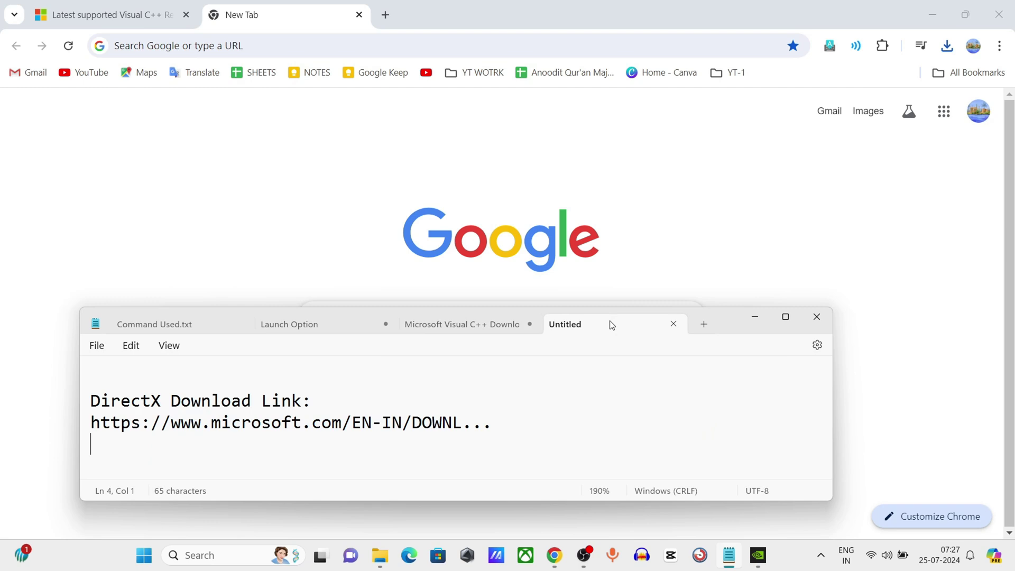
{"action": "left_click_drag", "start_coordinate": [509, 426], "coordinate": [88, 426]}
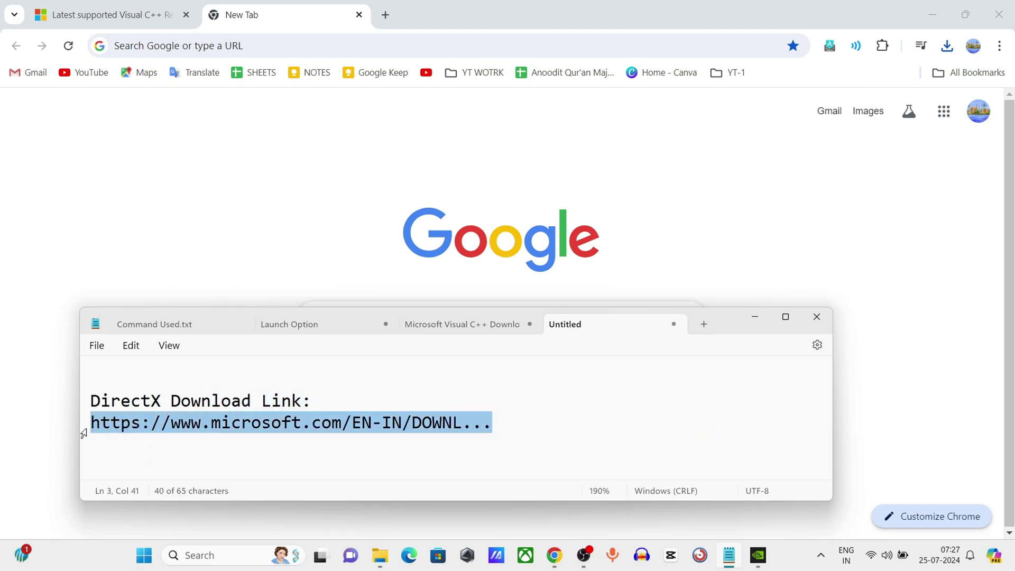
{"action": "left_click", "coordinate": [223, 45]}
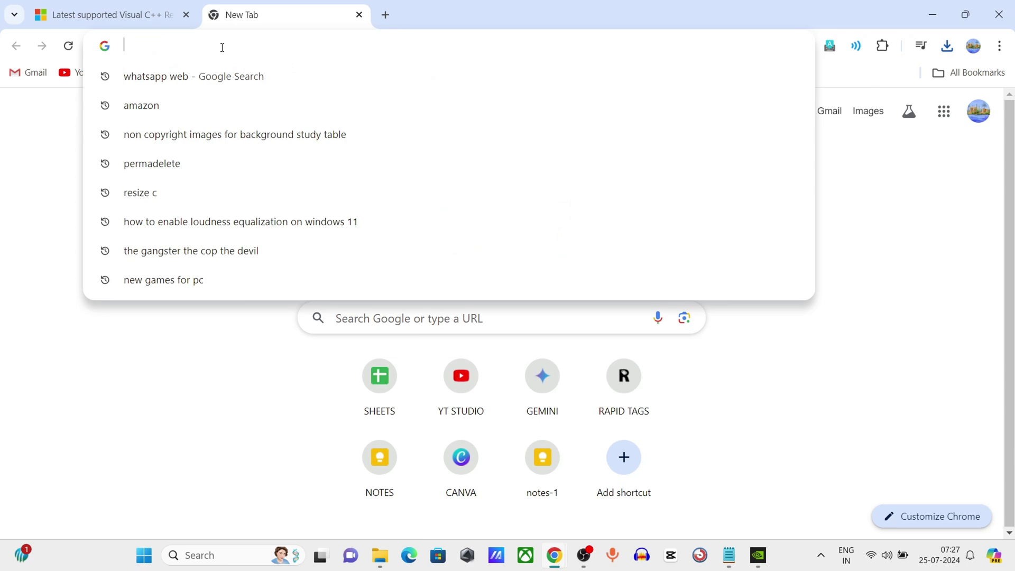
{"action": "type", "text": "https://www.microsoft.com/EN-IN/DOWNL..."}
{"action": "key", "text": "Return"}
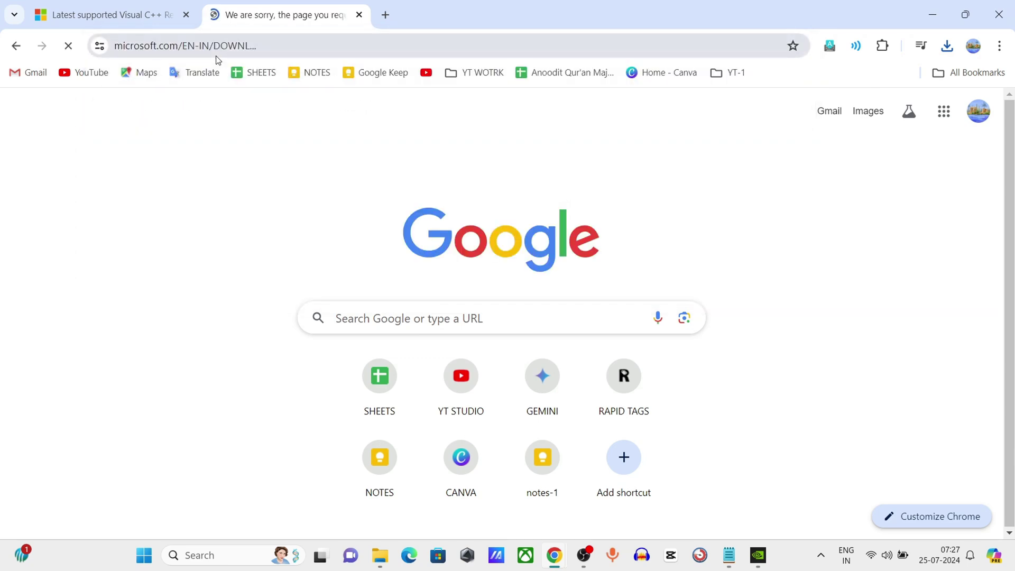
{"action": "left_click", "coordinate": [359, 15]}
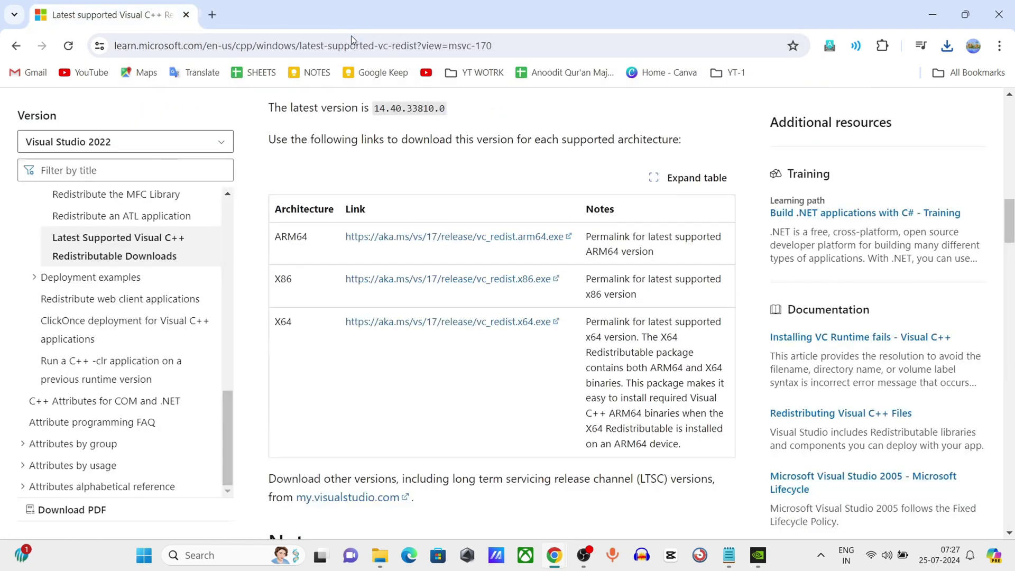
{"action": "left_click", "coordinate": [212, 15]}
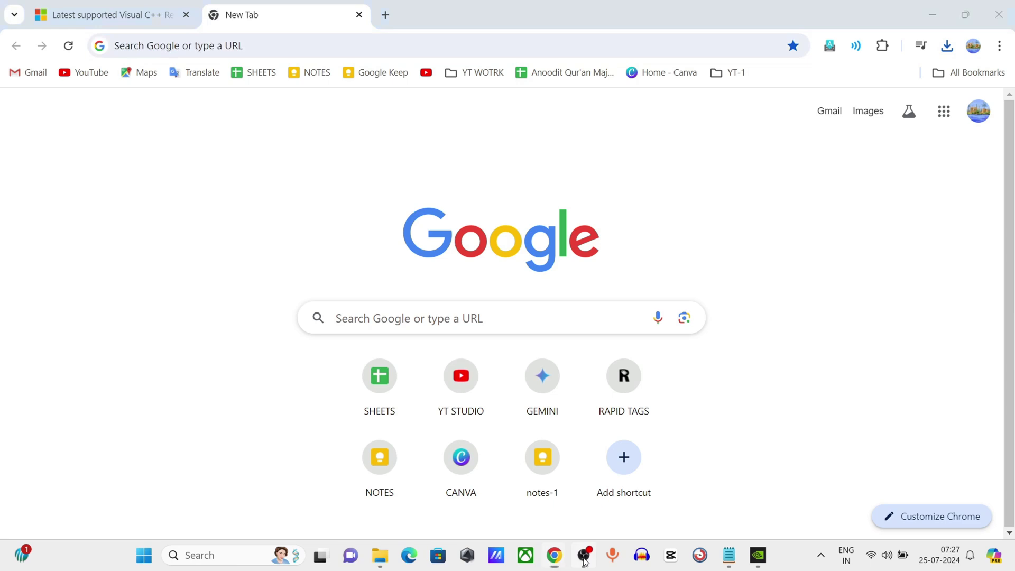
- Reselect the full DirectX link from the notes and load Microsoft's DirectX download page
{"action": "left_click", "coordinate": [730, 555]}
{"action": "mouse_move", "coordinate": [633, 456]}
{"action": "left_mouse_down"}
{"action": "mouse_move", "coordinate": [69, 366]}
{"action": "mouse_move", "coordinate": [64, 425]}
{"action": "left_mouse_up"}
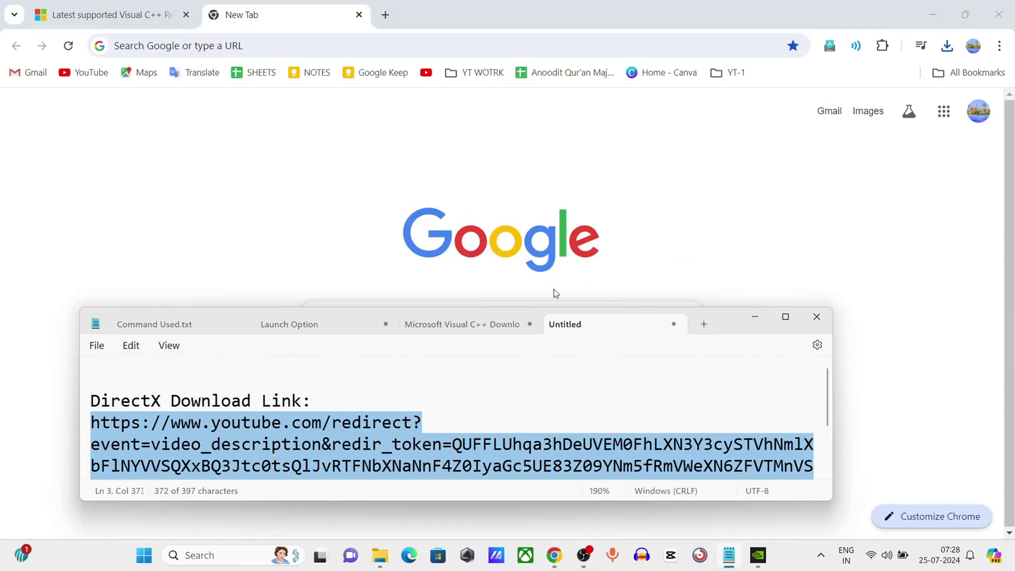
{"action": "left_click", "coordinate": [751, 318]}
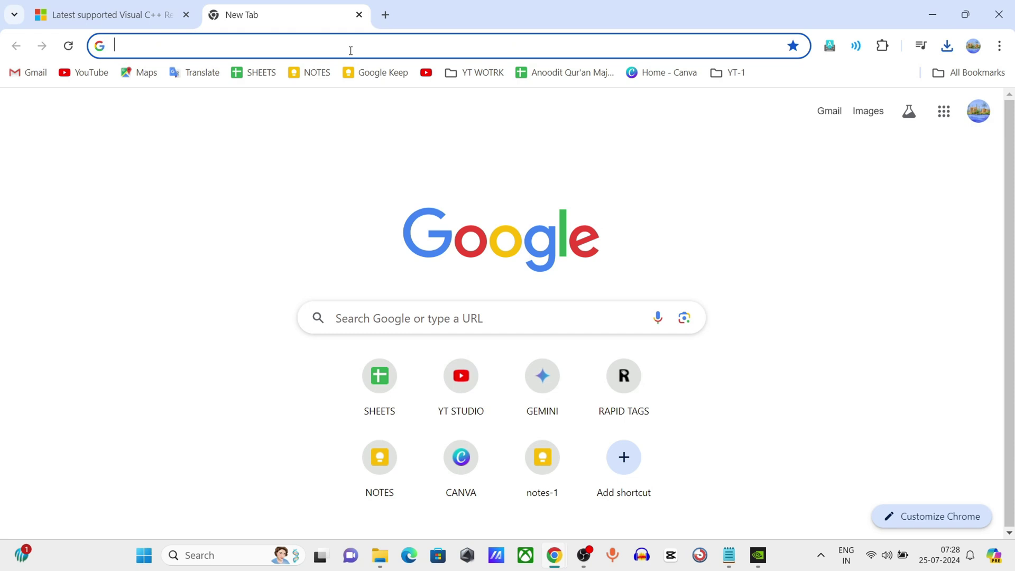
{"action": "key", "text": "ctrl+v"}
{"action": "key", "text": "Return"}
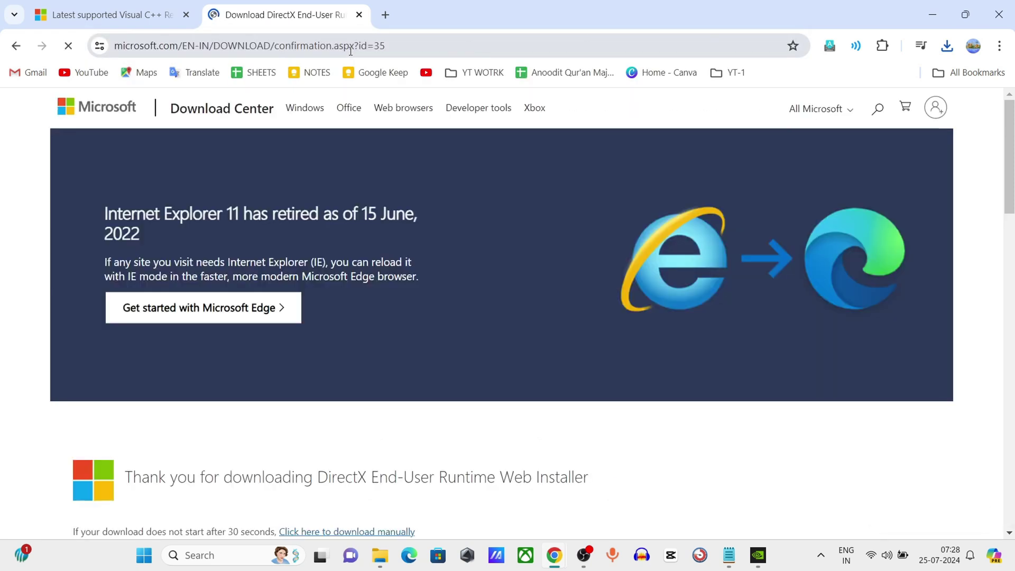
{"action": "scroll", "coordinate": [493, 294], "scroll_direction": "down", "scroll_amount": 2}
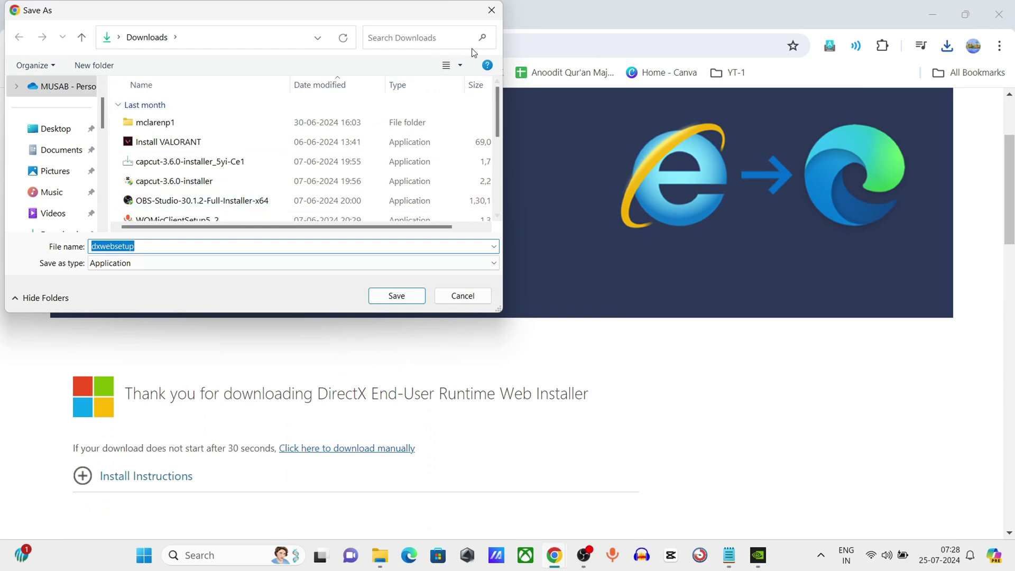
- Download dxwebsetup.exe via 'Click here to download manually', save it to Downloads, and minimize Chrome
{"action": "left_click", "coordinate": [499, 19]}
{"action": "scroll", "coordinate": [489, 453], "scroll_direction": "down", "scroll_amount": 2}
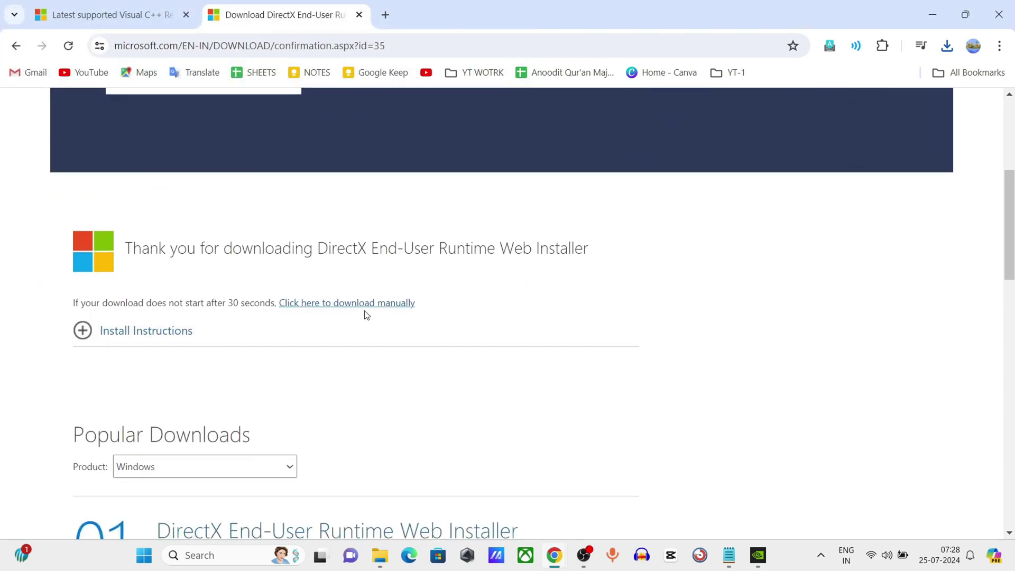
{"action": "left_click", "coordinate": [337, 306]}
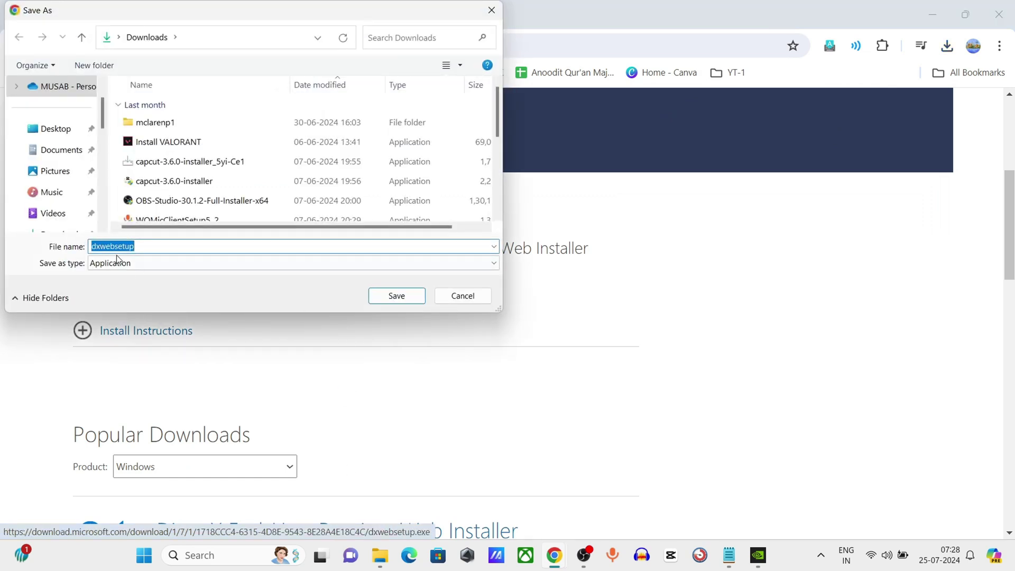
{"action": "left_click", "coordinate": [406, 299]}
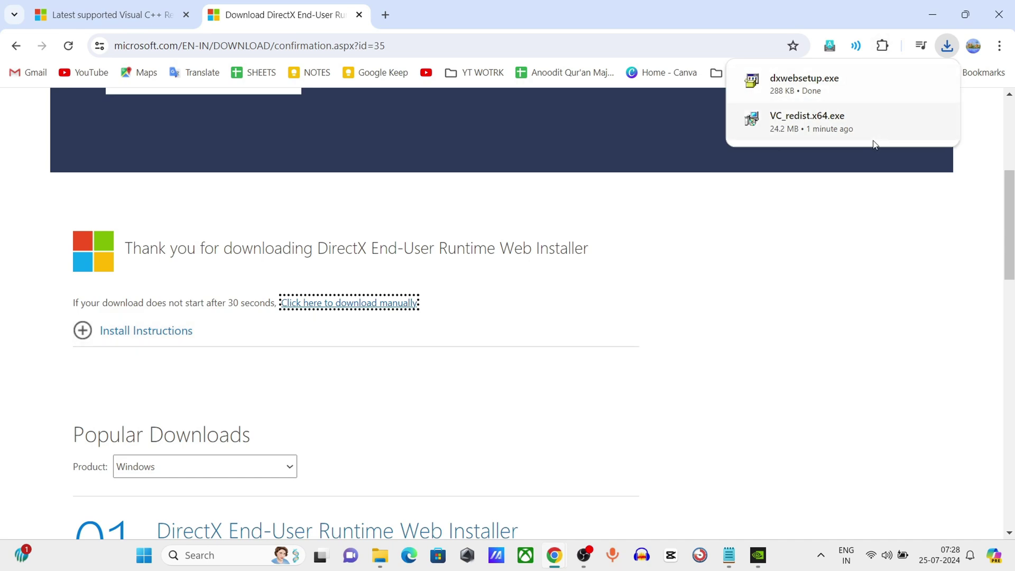
{"action": "left_click", "coordinate": [924, 16]}
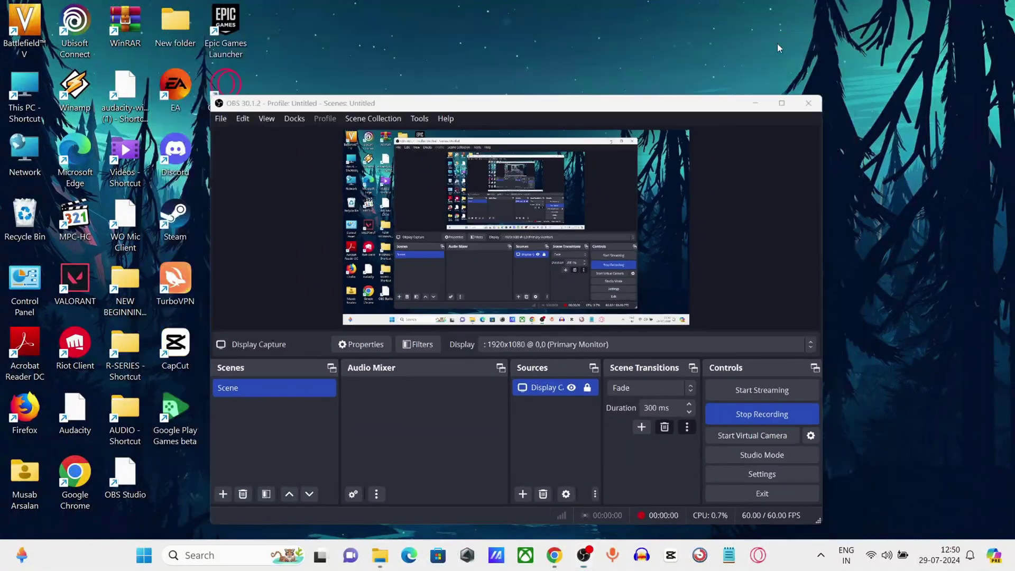
- Launch System Configuration from Windows search and reposition its window
{"action": "left_click", "coordinate": [756, 103]}
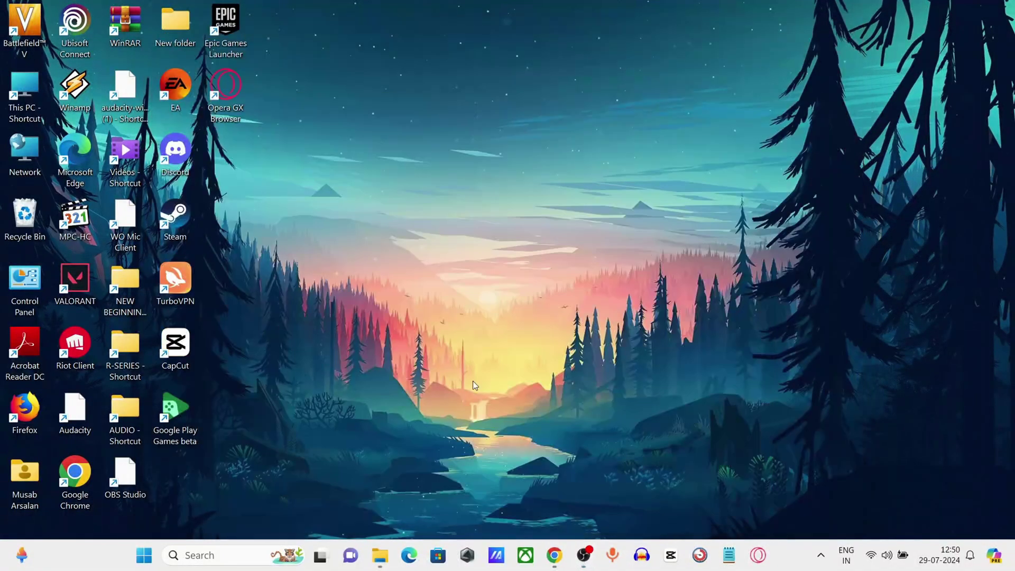
{"action": "left_click", "coordinate": [188, 555]}
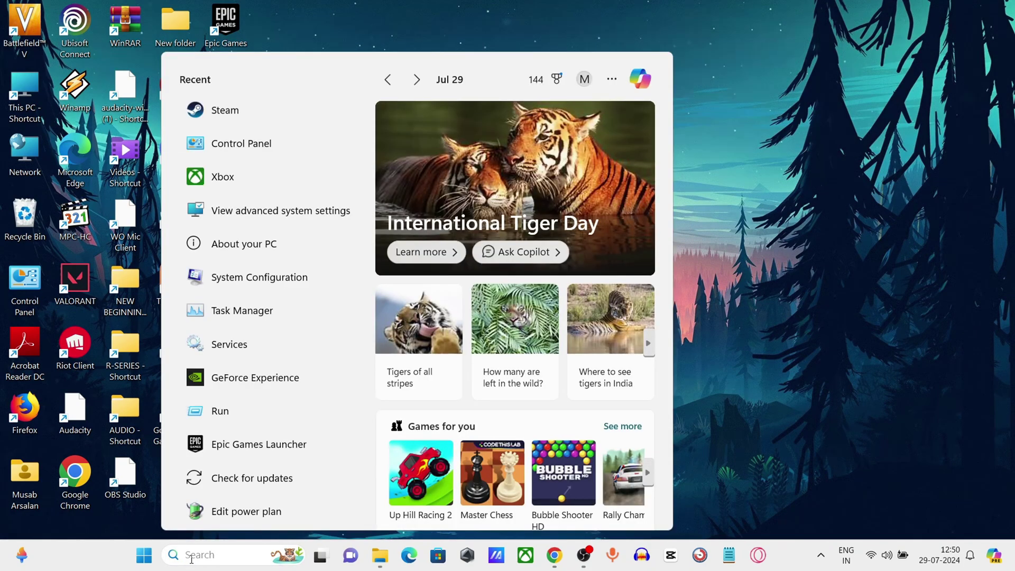
{"action": "type", "text": "MS CON"}
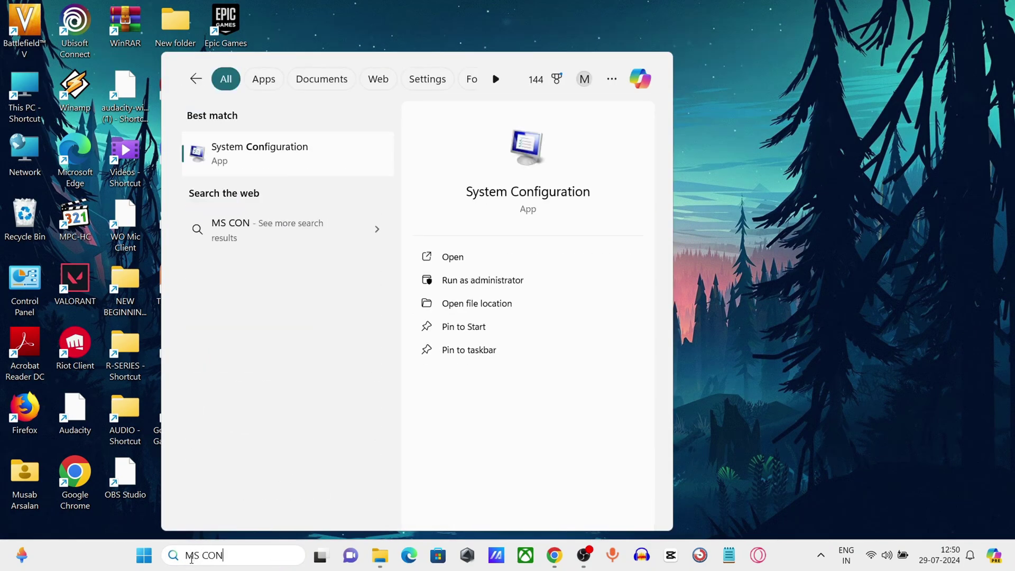
{"action": "left_click", "coordinate": [232, 157]}
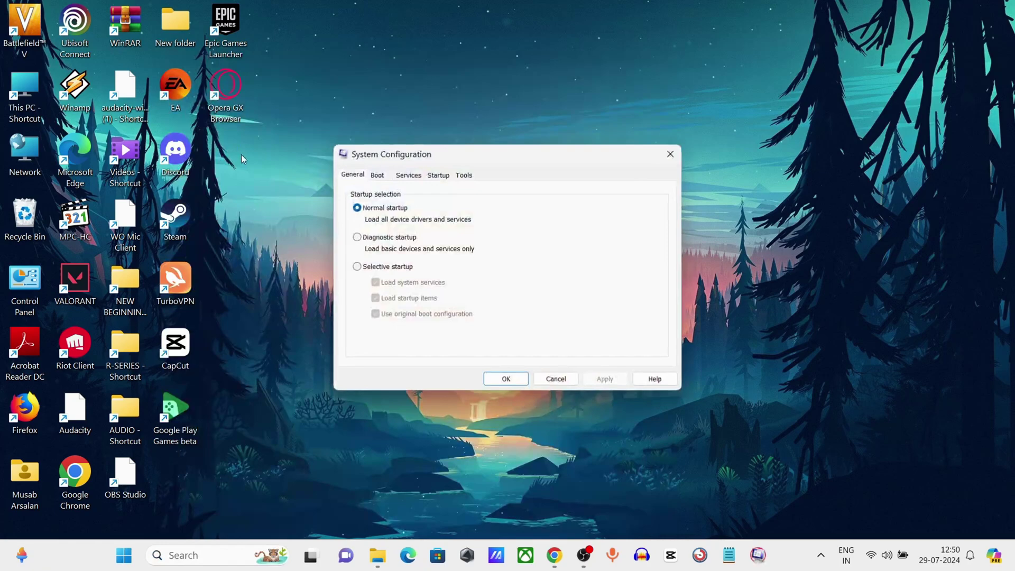
{"action": "left_click_drag", "start_coordinate": [512, 155], "coordinate": [549, 131]}
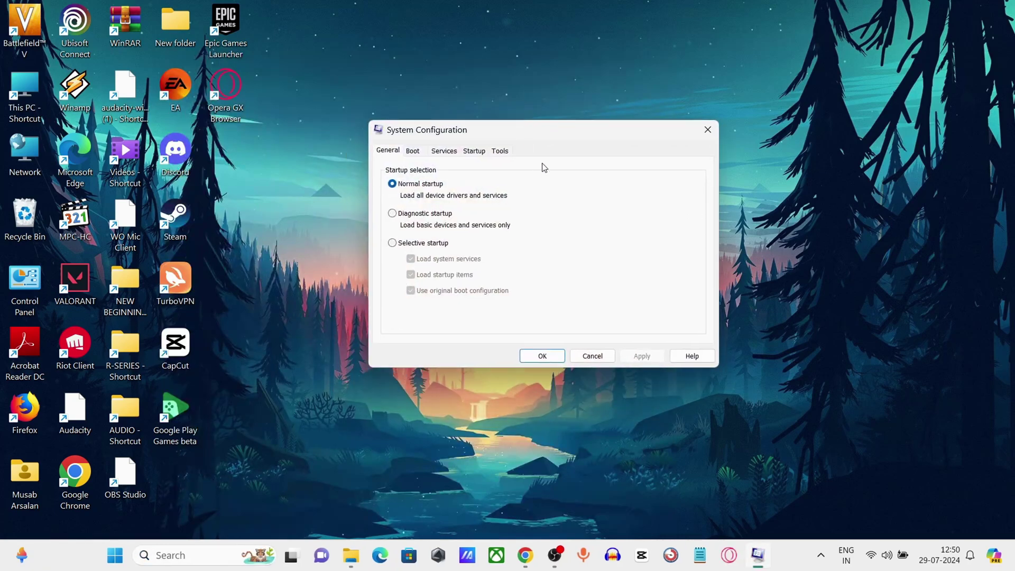
- On the Services list, hide Microsoft services and disable all remaining ones except vgc
{"action": "left_click", "coordinate": [449, 153]}
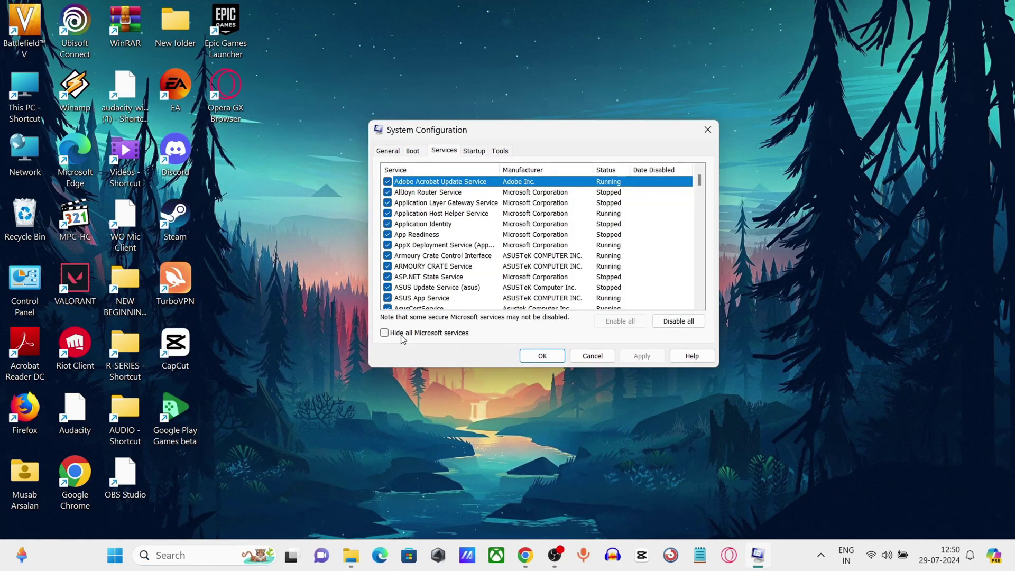
{"action": "left_click", "coordinate": [384, 334]}
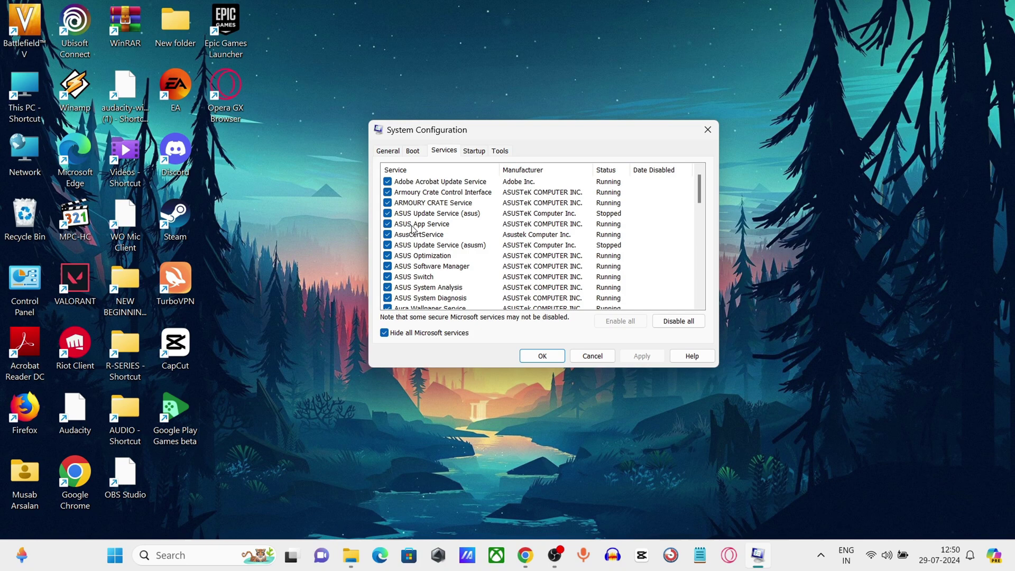
{"action": "scroll", "coordinate": [435, 239], "scroll_direction": "down", "scroll_amount": 4}
{"action": "scroll", "coordinate": [435, 240], "scroll_direction": "down", "scroll_amount": 4}
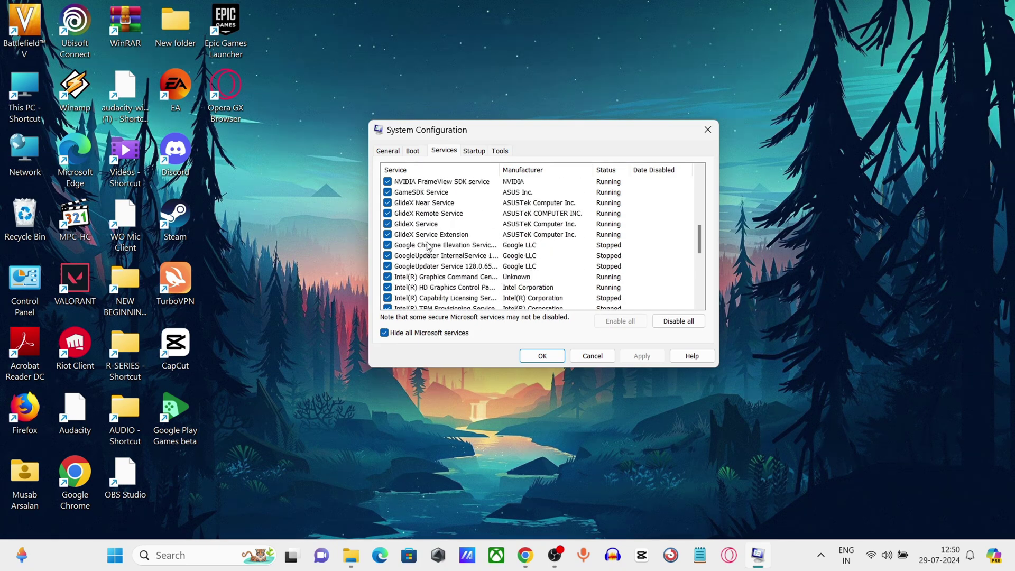
{"action": "scroll", "coordinate": [429, 248], "scroll_direction": "down", "scroll_amount": 4}
{"action": "left_click", "coordinate": [676, 327]}
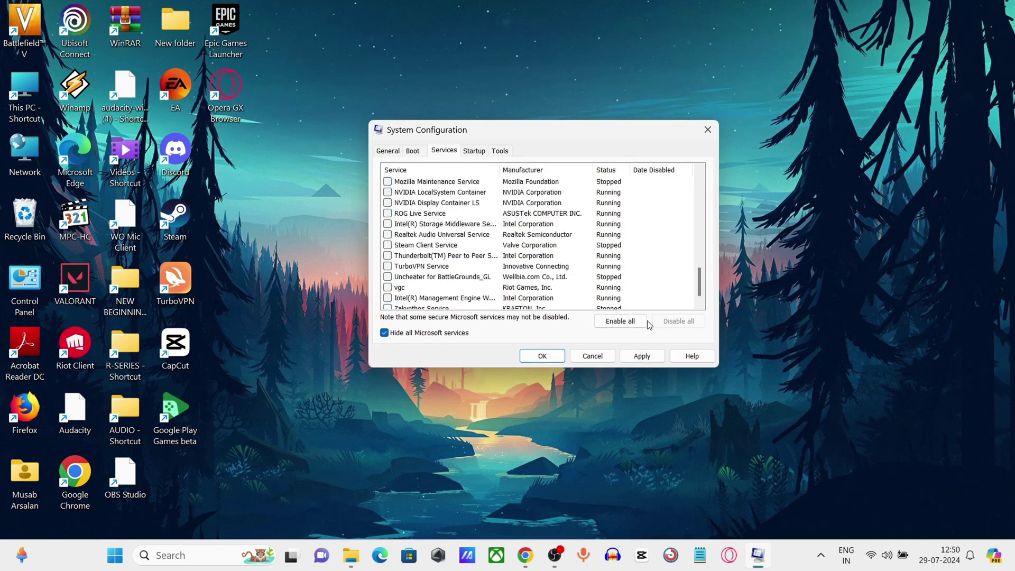
{"action": "scroll", "coordinate": [397, 270], "scroll_direction": "up", "scroll_amount": 3}
{"action": "scroll", "coordinate": [397, 270], "scroll_direction": "up", "scroll_amount": 3}
{"action": "scroll", "coordinate": [396, 270], "scroll_direction": "down", "scroll_amount": 5}
{"action": "scroll", "coordinate": [395, 271], "scroll_direction": "down", "scroll_amount": 1}
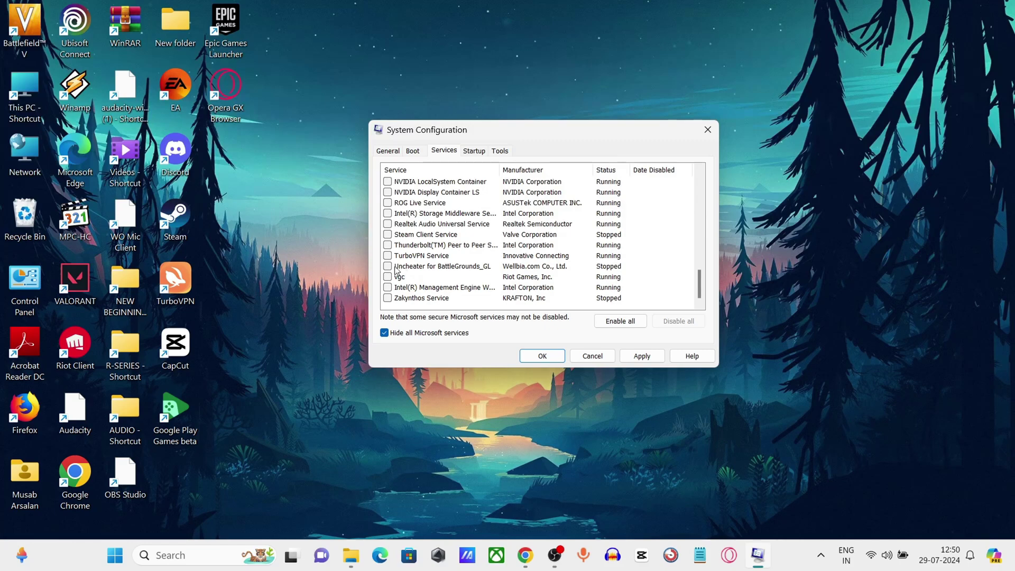
{"action": "left_click", "coordinate": [397, 277]}
{"action": "scroll", "coordinate": [406, 223], "scroll_direction": "up", "scroll_amount": 1}
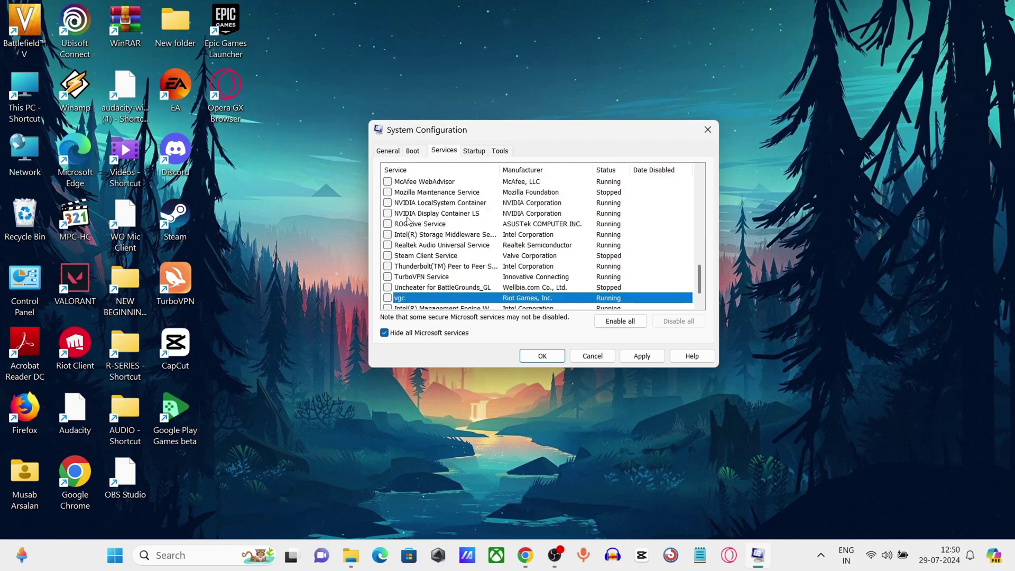
{"action": "left_click", "coordinate": [388, 298]}
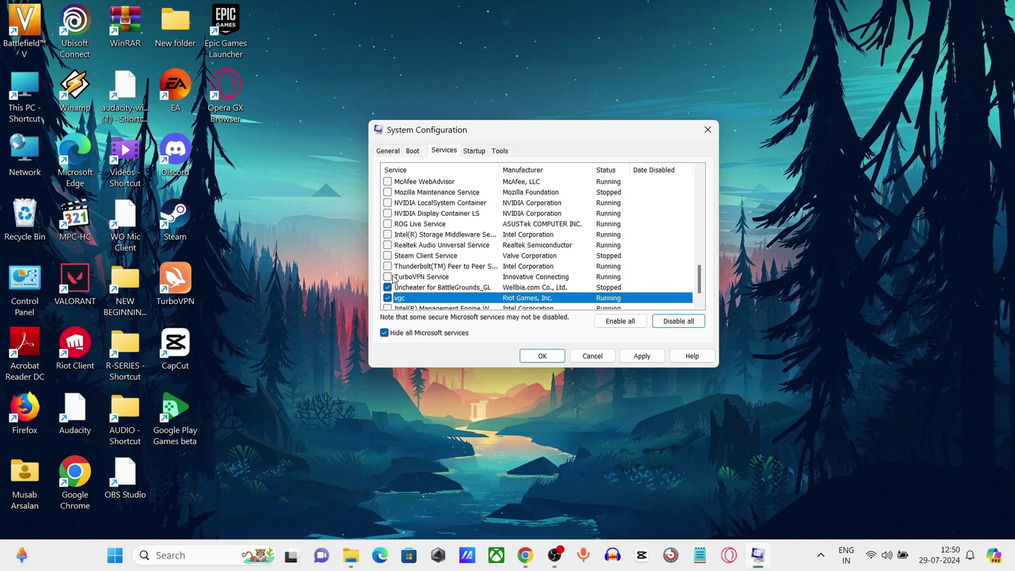
{"action": "scroll", "coordinate": [413, 244], "scroll_direction": "up", "scroll_amount": 5}
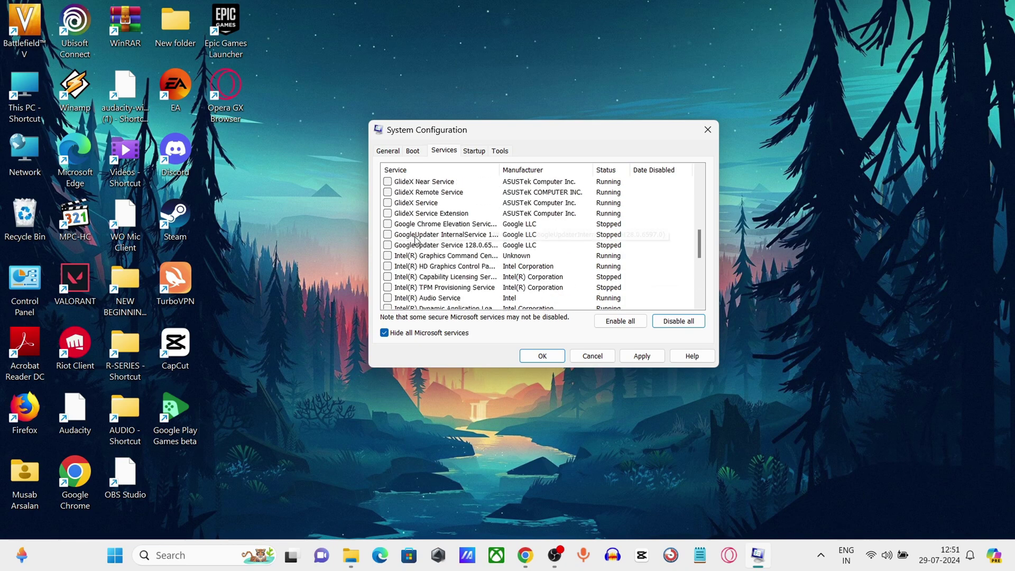
{"action": "scroll", "coordinate": [476, 263], "scroll_direction": "up", "scroll_amount": 5}
{"action": "scroll", "coordinate": [557, 294], "scroll_direction": "up", "scroll_amount": 3}
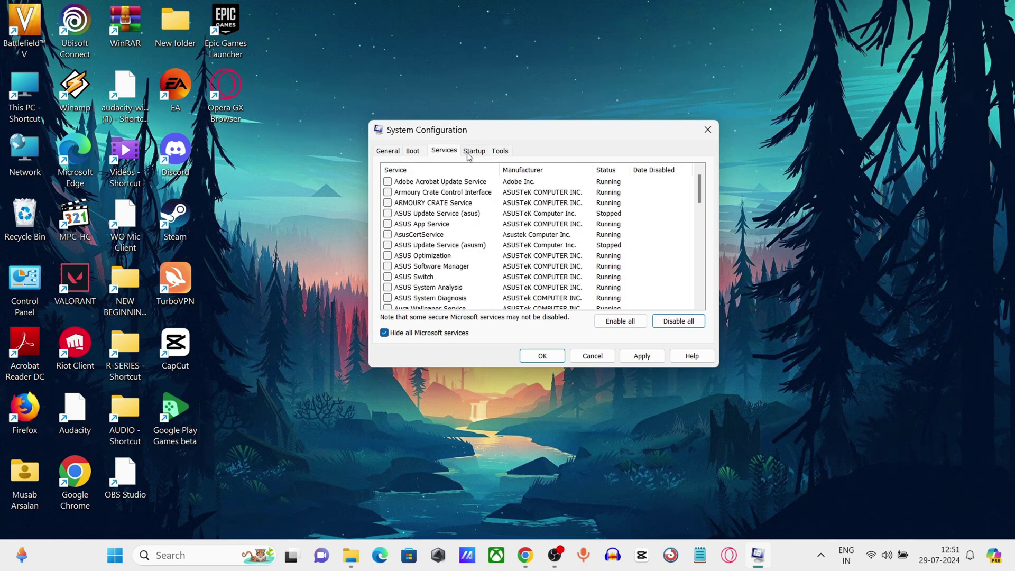
- From the Startup section, launch Task Manager's startup apps list
{"action": "left_click", "coordinate": [472, 152]}
{"action": "left_click", "coordinate": [526, 192]}
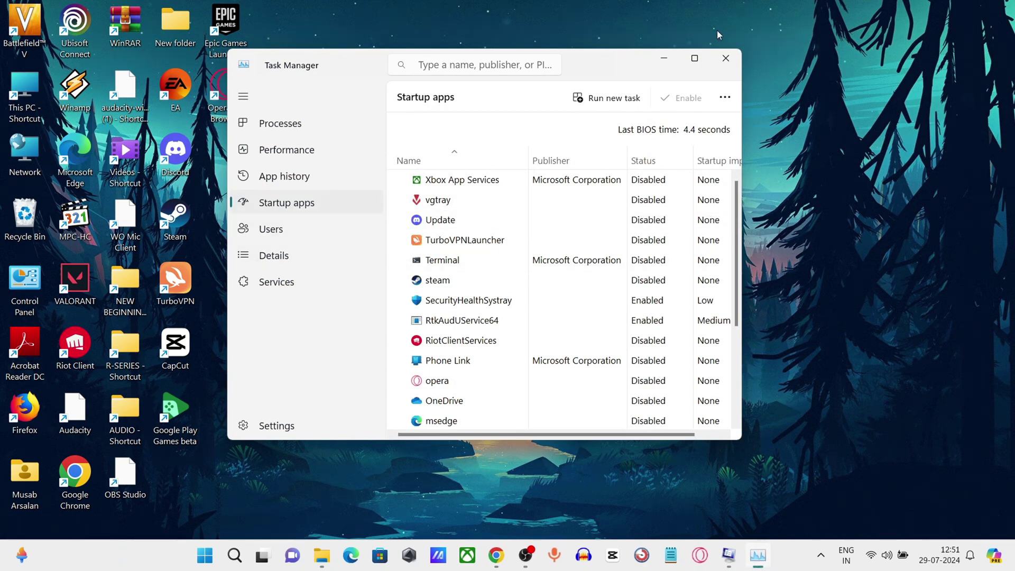
- In maximized Task Manager, disable the Mobile devices startup entry and close Task Manager
{"action": "left_click", "coordinate": [694, 58]}
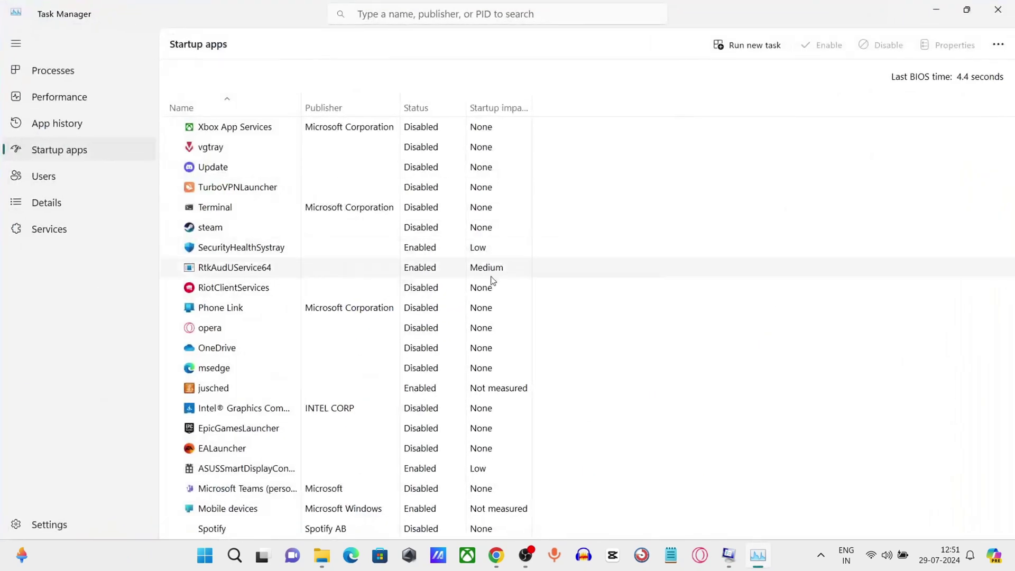
{"action": "right_click", "coordinate": [425, 251]}
{"action": "left_click", "coordinate": [644, 330]}
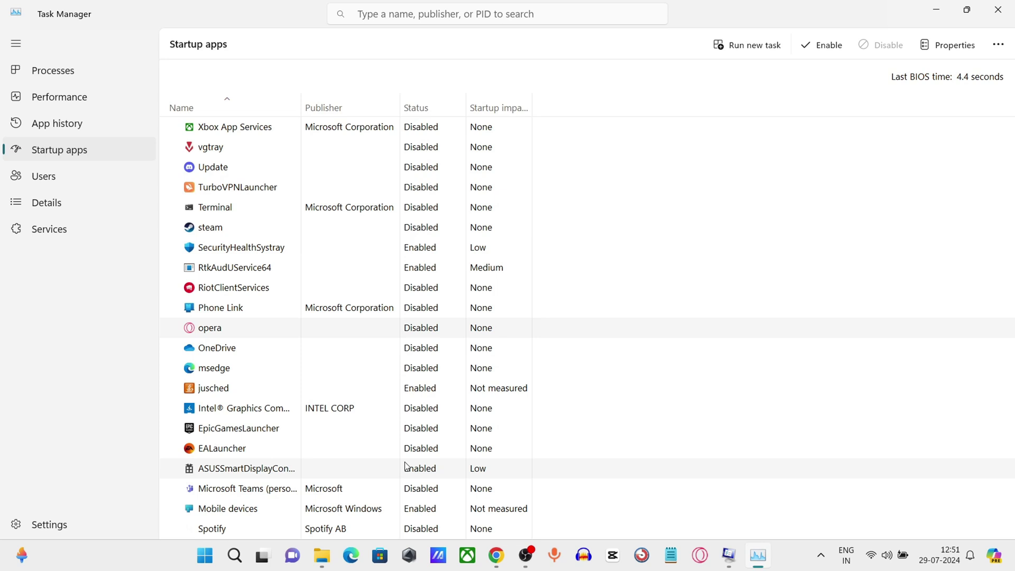
{"action": "right_click", "coordinate": [434, 510]}
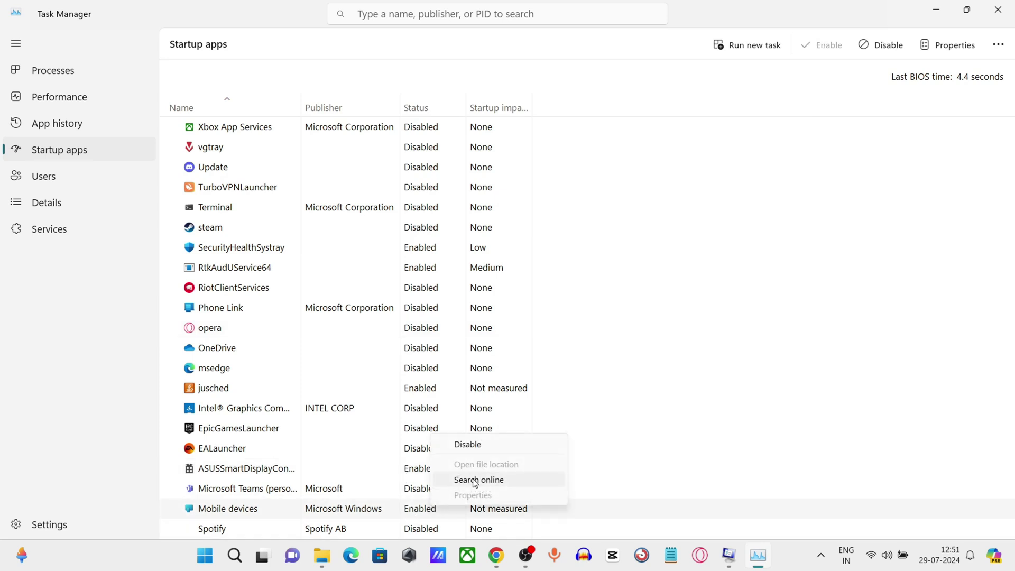
{"action": "left_click", "coordinate": [414, 503]}
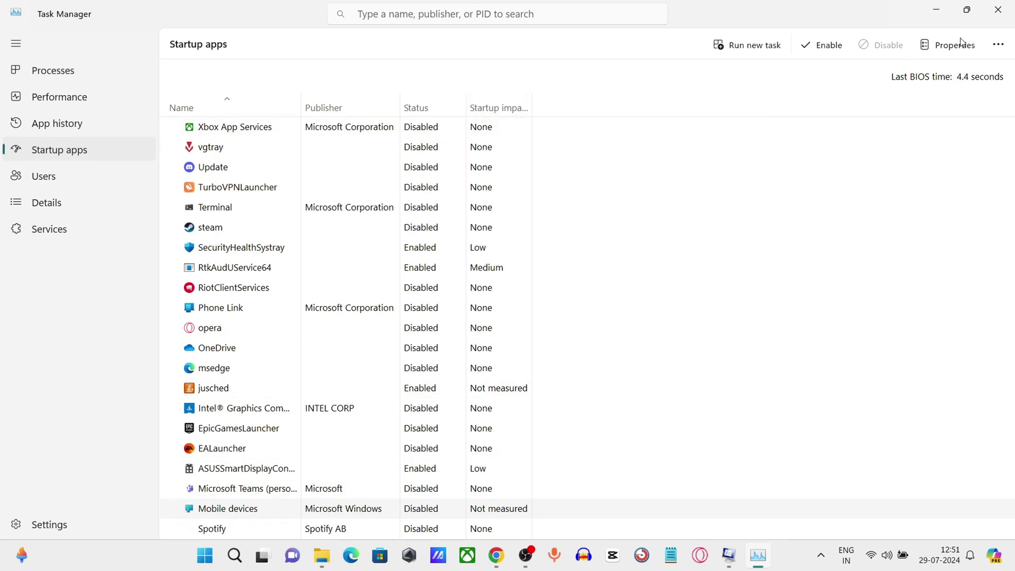
{"action": "left_click", "coordinate": [998, 10]}
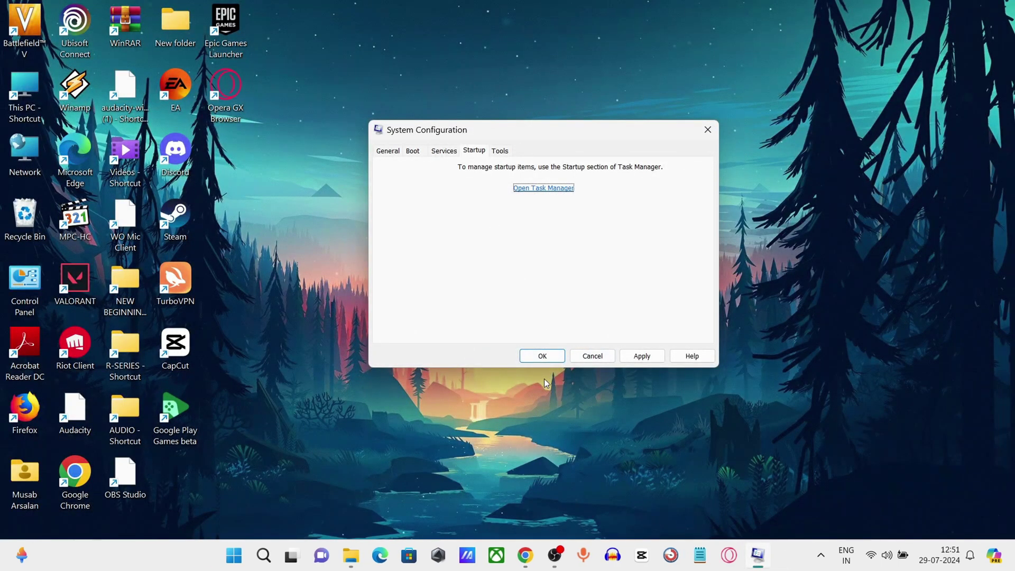
- Apply the System Configuration changes with Exit without restart, then bring up Start's power options
{"action": "left_click", "coordinate": [542, 356]}
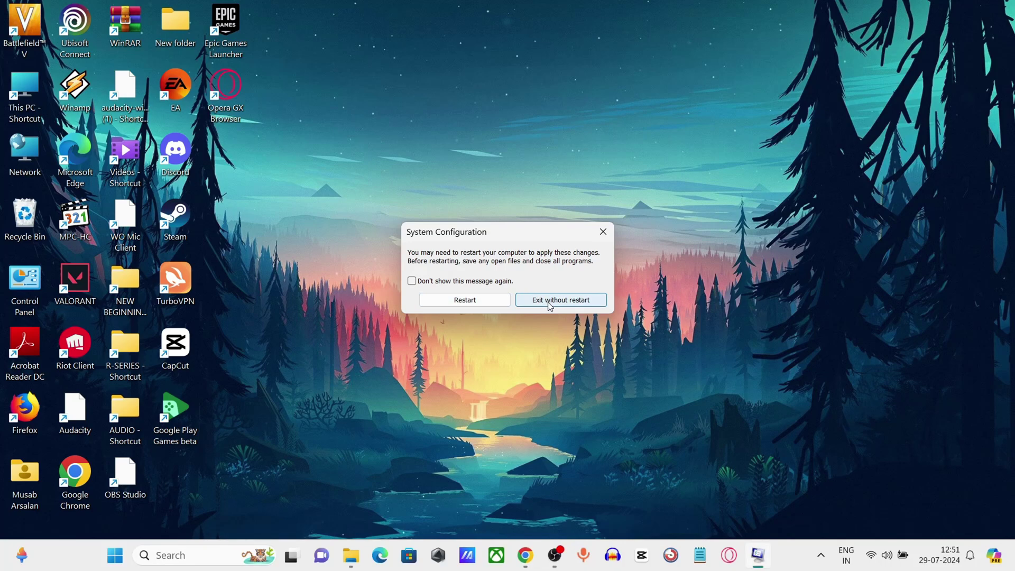
{"action": "left_click", "coordinate": [548, 305]}
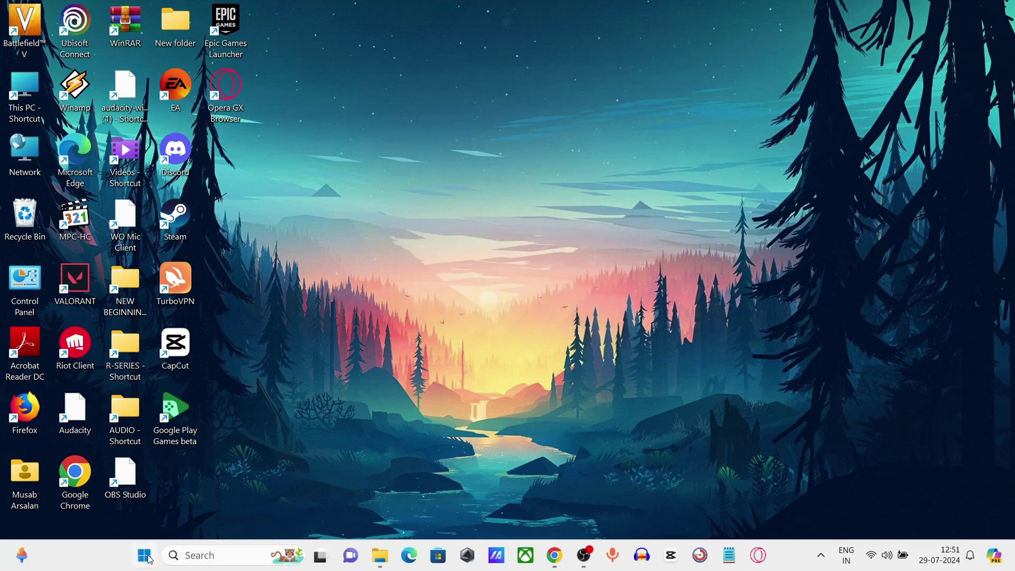
{"action": "left_click", "coordinate": [145, 556]}
{"action": "left_click", "coordinate": [672, 508]}
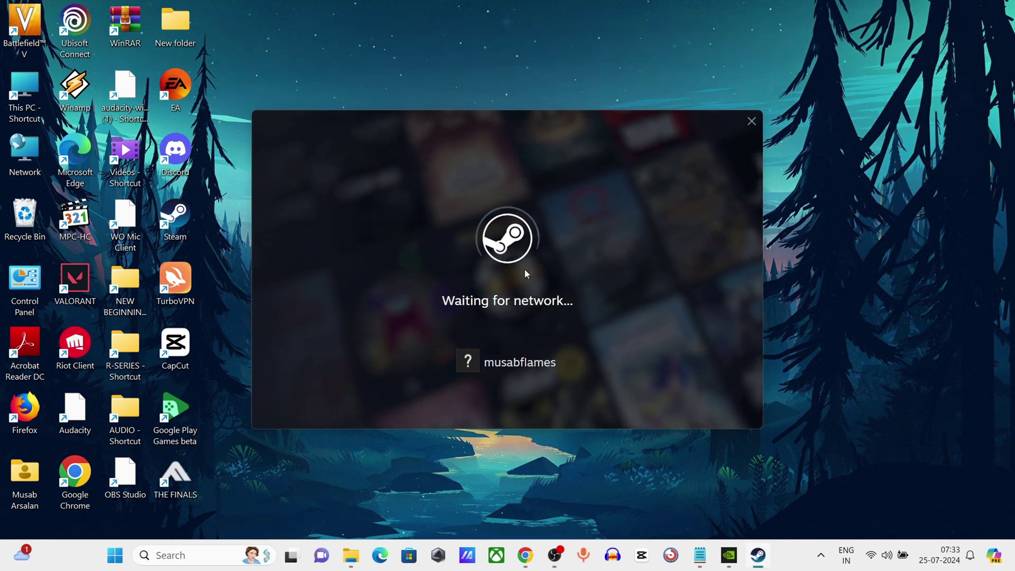
- Lower screen brightness, view the Steam library and check THE FINALS' options menu
{"action": "key", "text": "XF86MonBrightnessDown"}
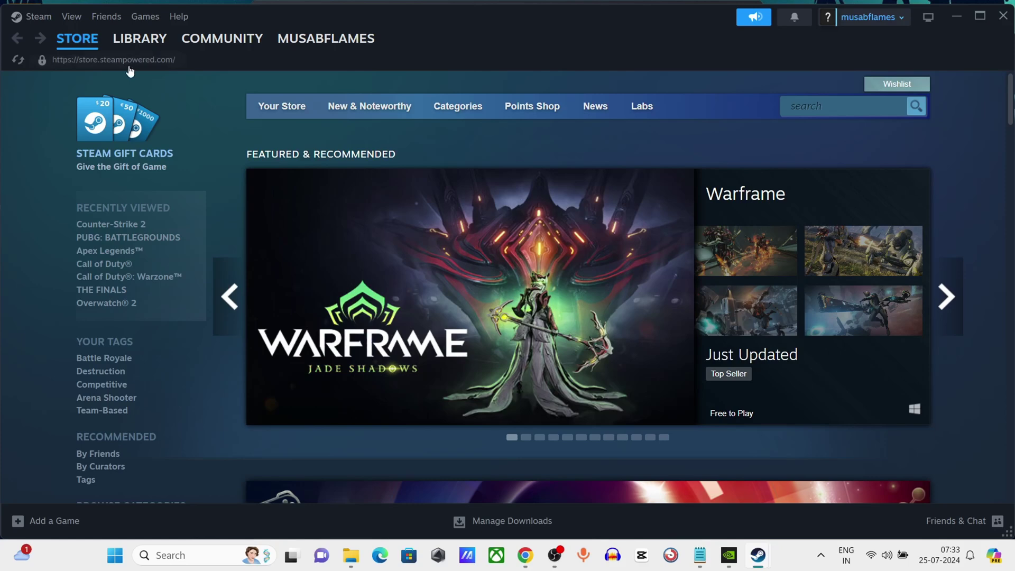
{"action": "mouse_move", "coordinate": [139, 38]}
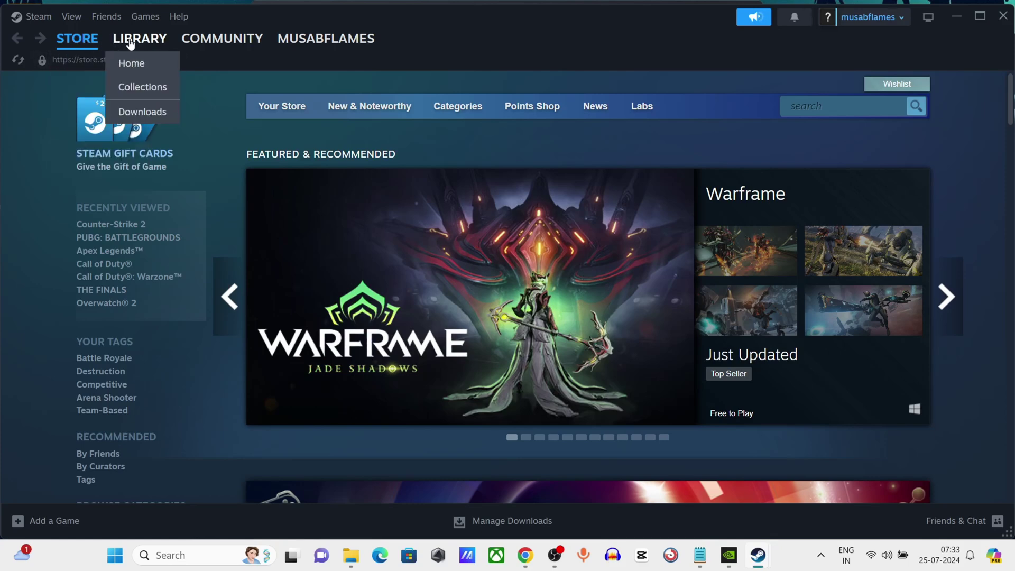
{"action": "left_click", "coordinate": [130, 41]}
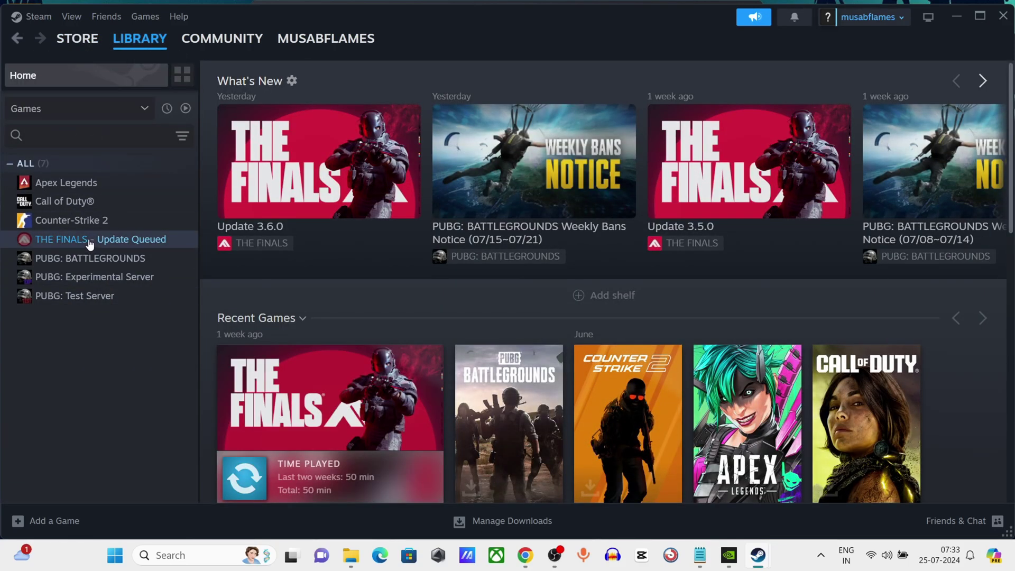
{"action": "right_click", "coordinate": [89, 243]}
{"action": "mouse_move", "coordinate": [121, 329]}
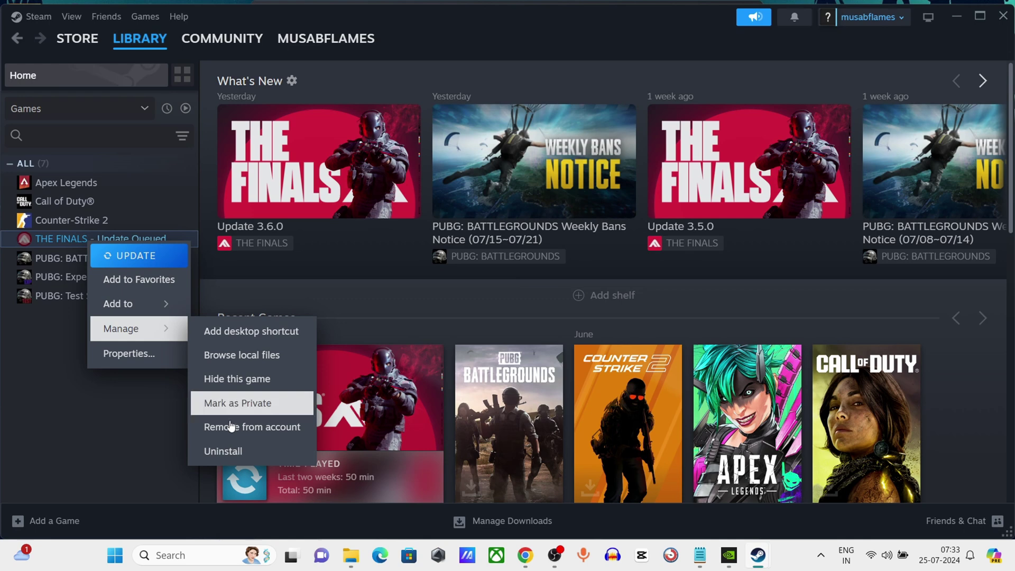
{"action": "left_click", "coordinate": [78, 427]}
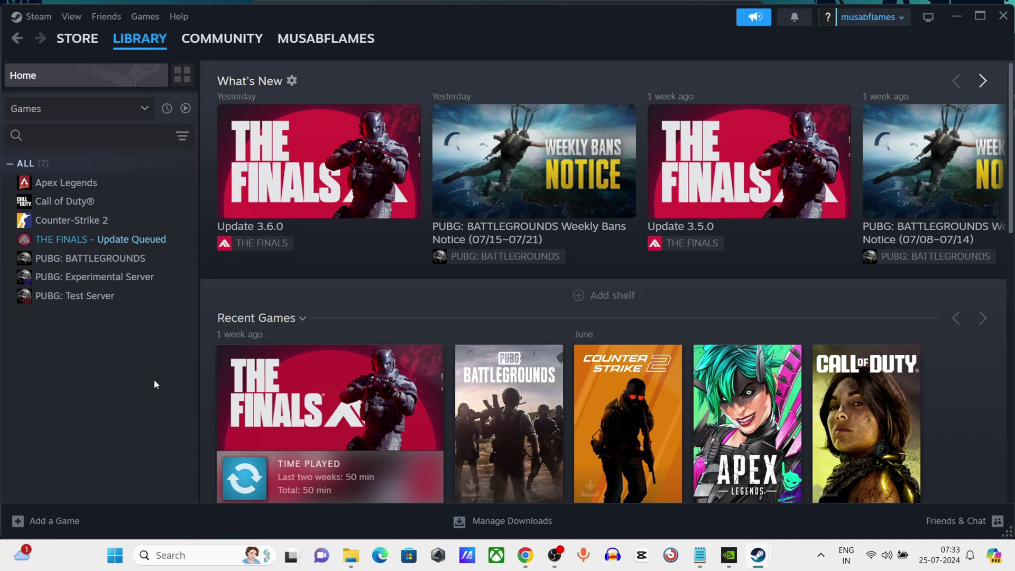
- Close the Steam window and its promotional popup, leaving the desktop
{"action": "left_click", "coordinate": [1003, 23]}
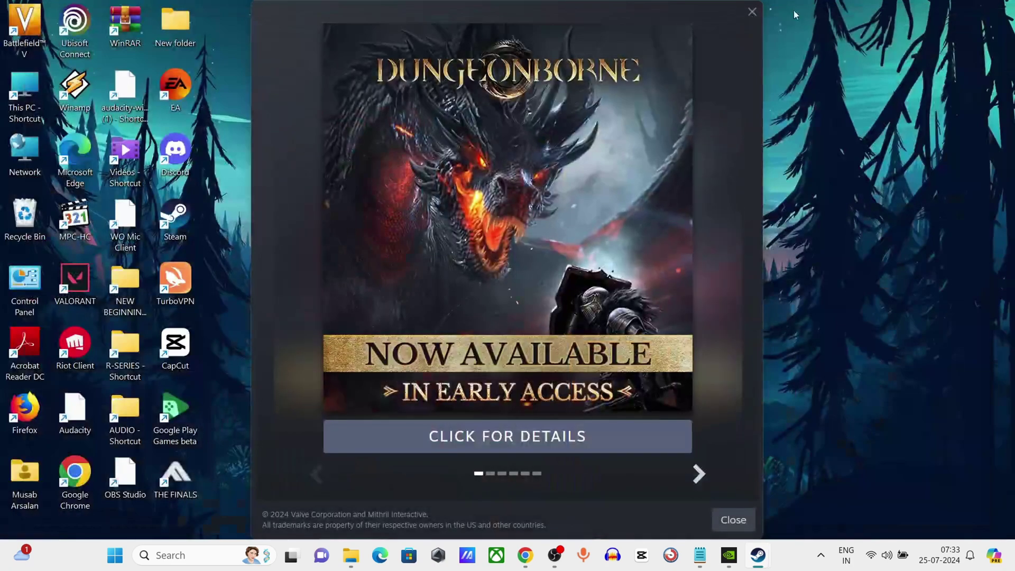
{"action": "left_click", "coordinate": [753, 11]}
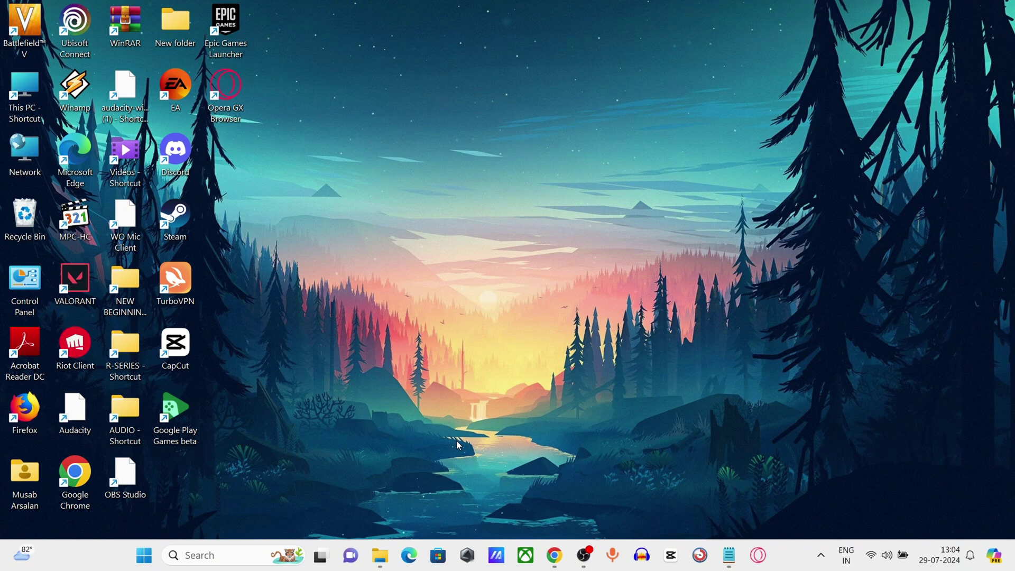
- Launch Settings from search and switch Game Mode off under Gaming
{"action": "left_click", "coordinate": [208, 555]}
{"action": "type", "text": "SETT"}
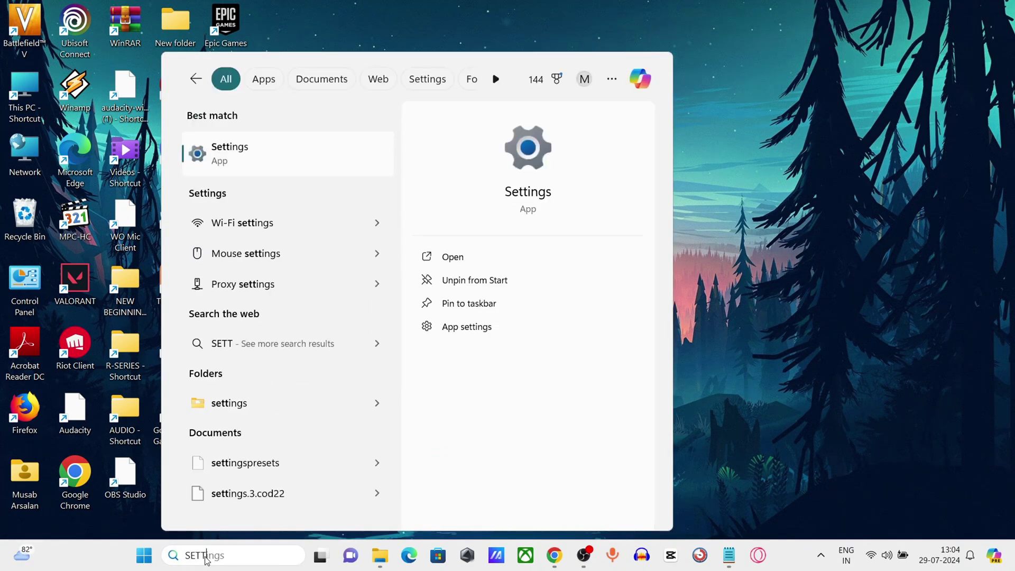
{"action": "type", "text": "INGS"}
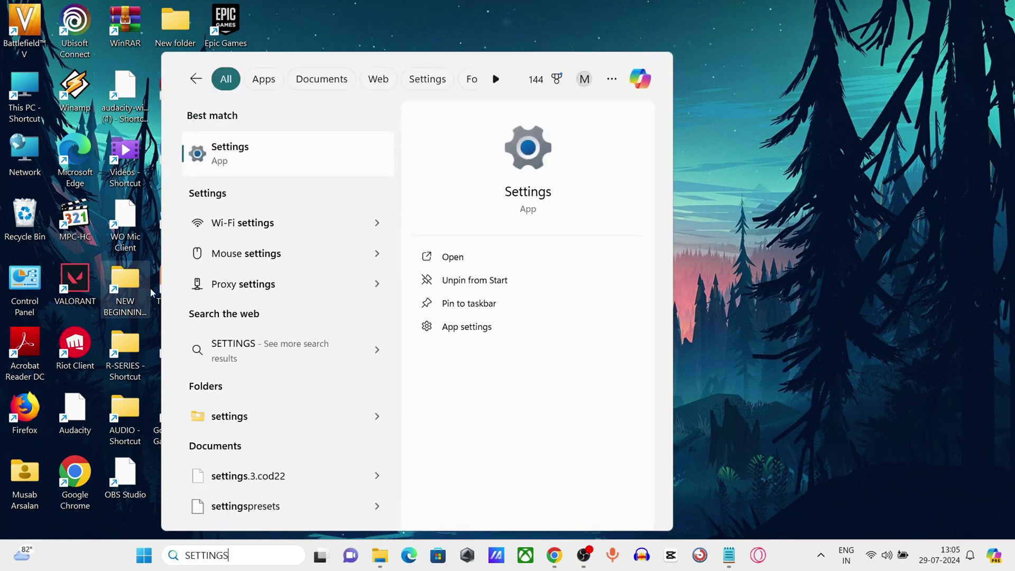
{"action": "left_click", "coordinate": [275, 167]}
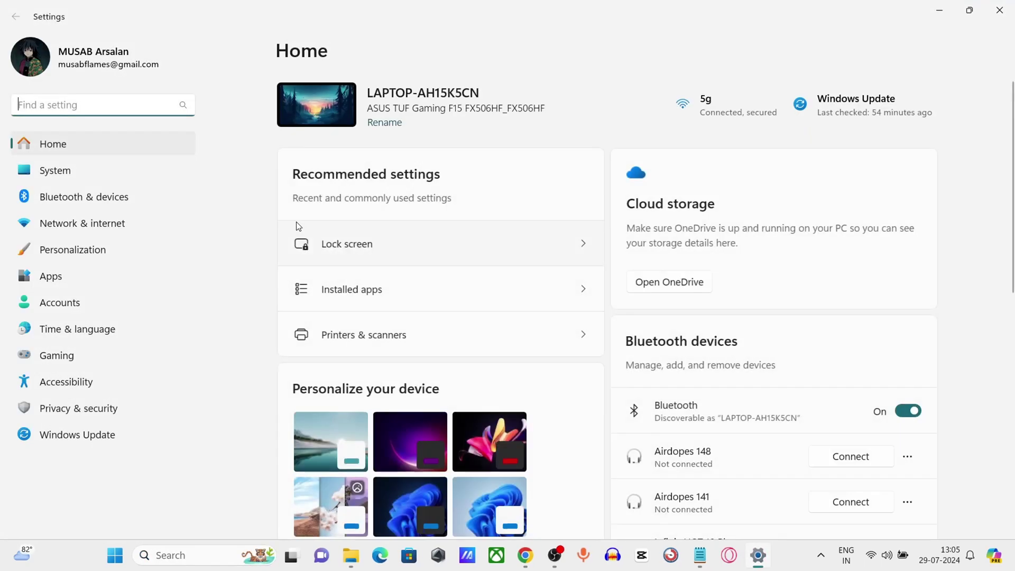
{"action": "left_click", "coordinate": [82, 363]}
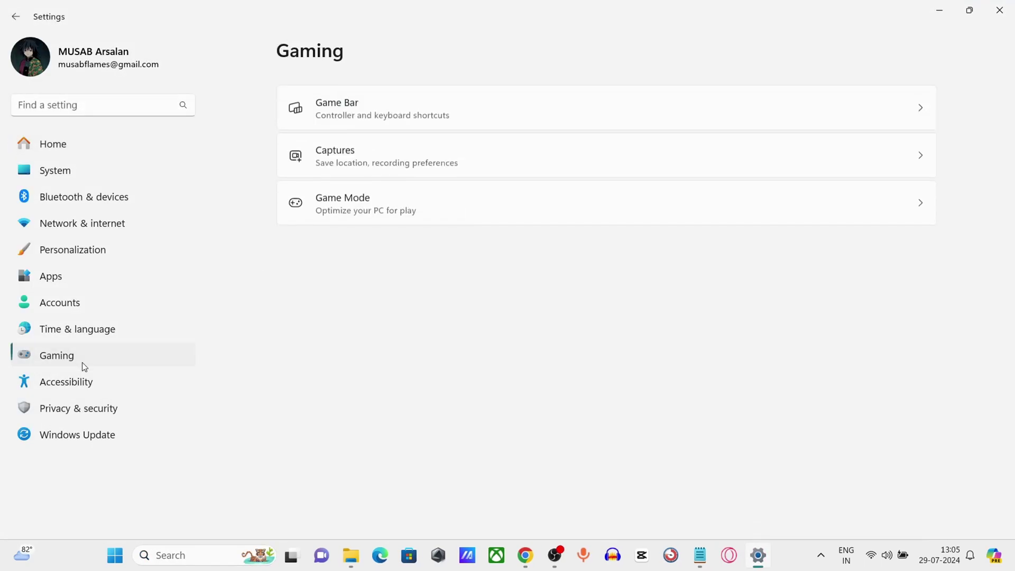
{"action": "left_click", "coordinate": [618, 205]}
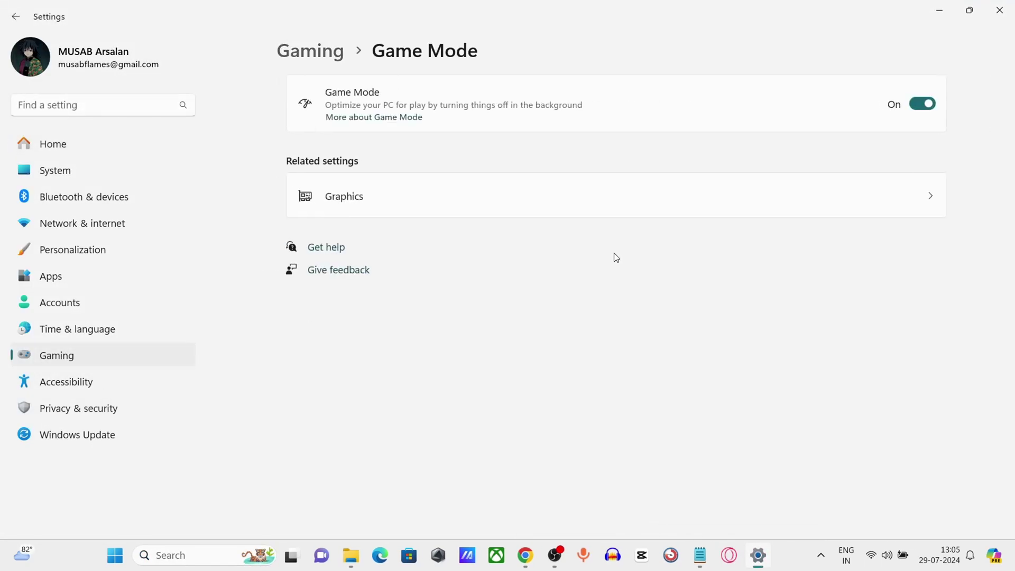
{"action": "left_click", "coordinate": [893, 100]}
{"action": "left_click", "coordinate": [886, 123]}
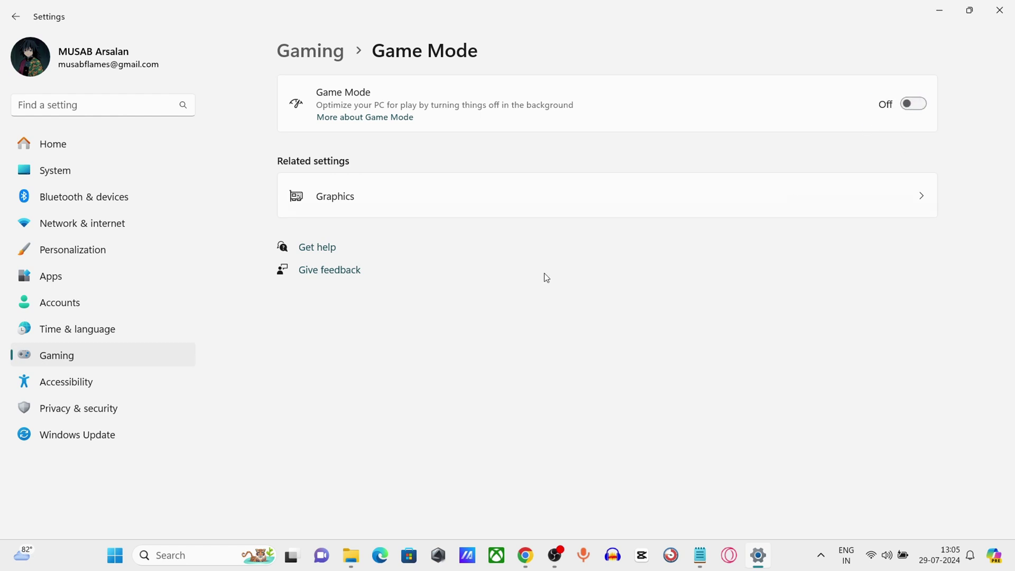
- In Game Bar settings, turn off the controller's ability to open Game Bar
{"action": "left_click", "coordinate": [18, 17]}
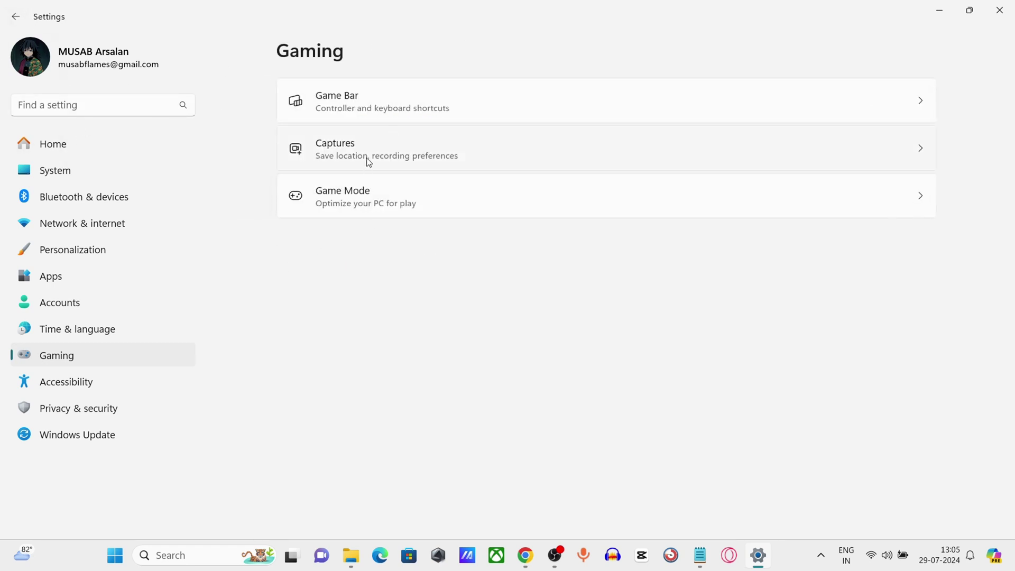
{"action": "left_click", "coordinate": [399, 105]}
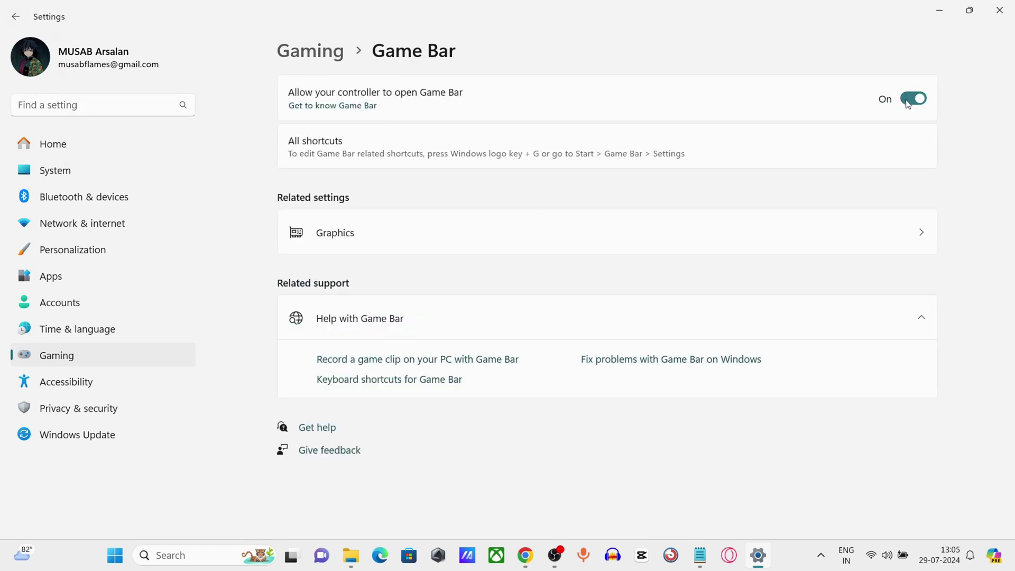
{"action": "left_click", "coordinate": [908, 105]}
{"action": "key", "text": "alt+Left"}
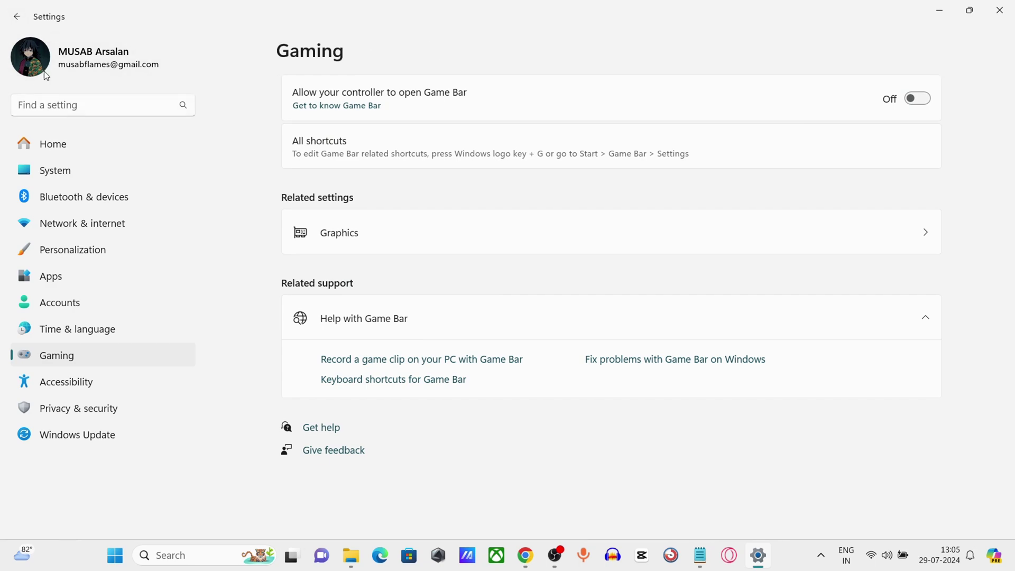